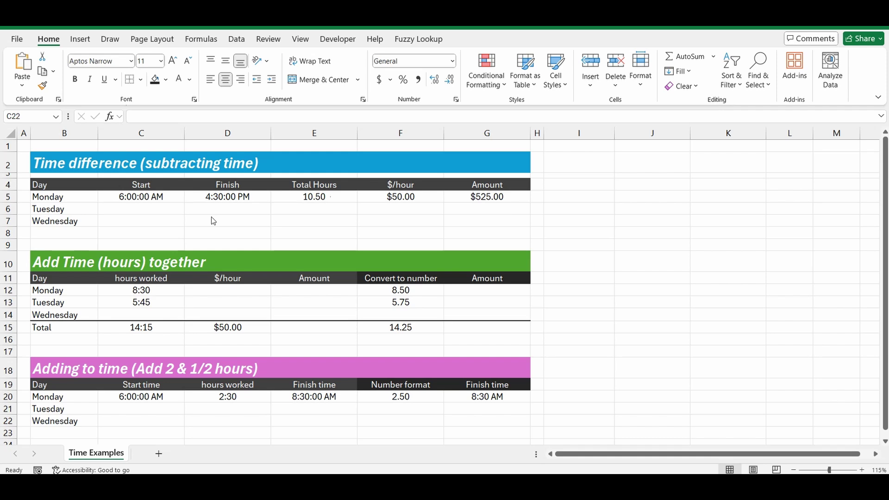
# Step: Enter 6:00 as Tuesday's start time in C6
pyautogui.click(132, 211)
pyautogui.click(134, 209)
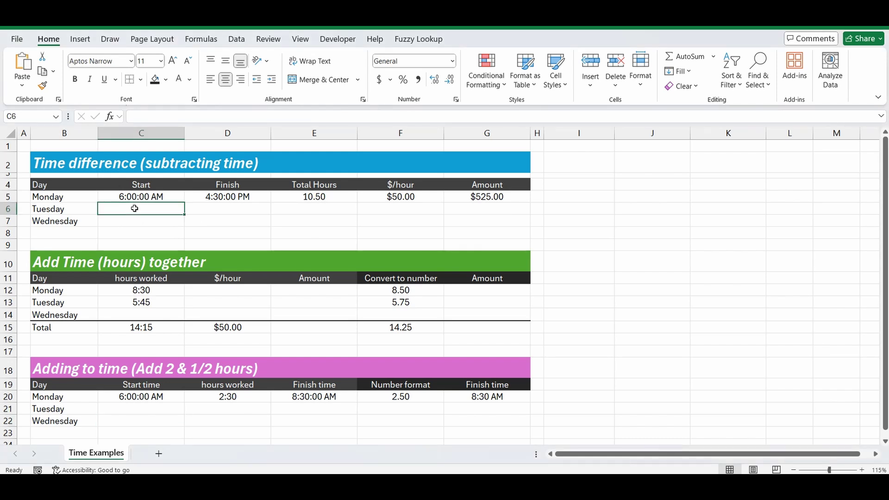
pyautogui.write('6:')
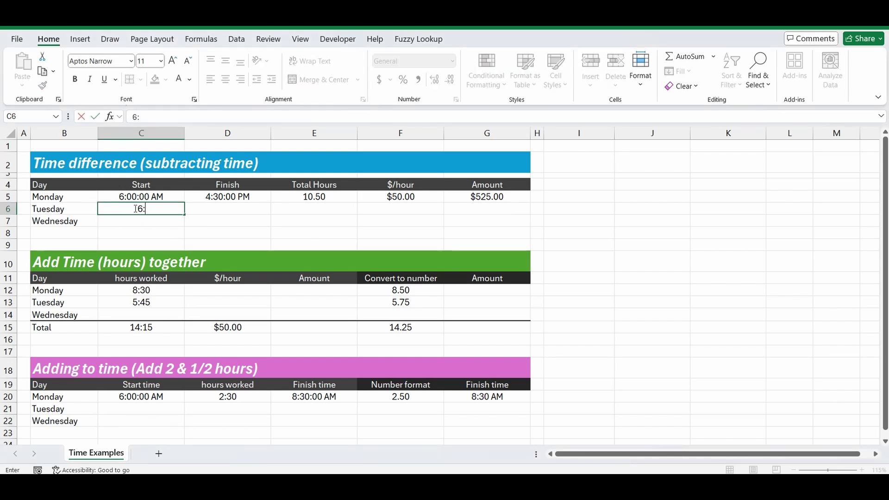
pyautogui.write('00')
pyautogui.press('Return')
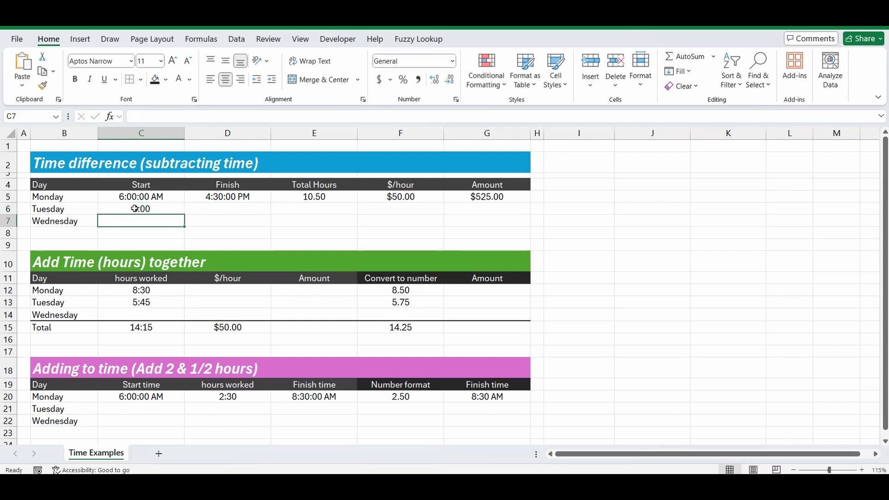
pyautogui.click(134, 209)
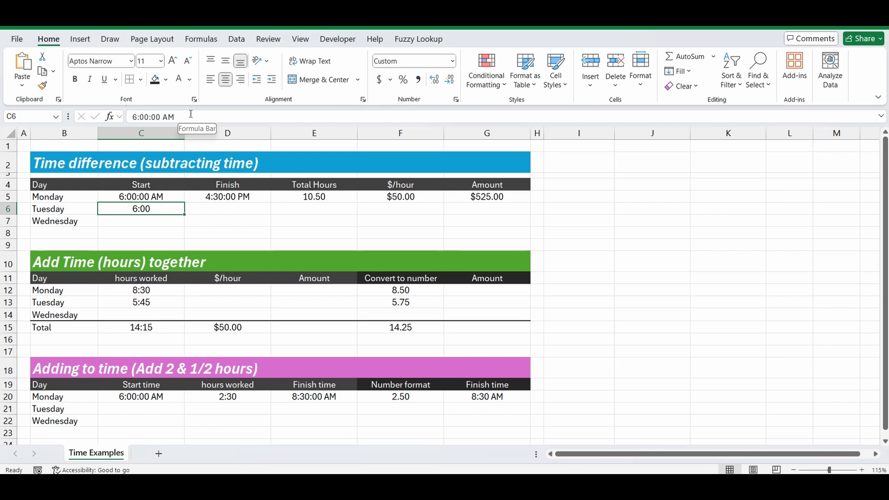
# Step: Enter 4:30 as Tuesday's finish time in D6
pyautogui.click(231, 209)
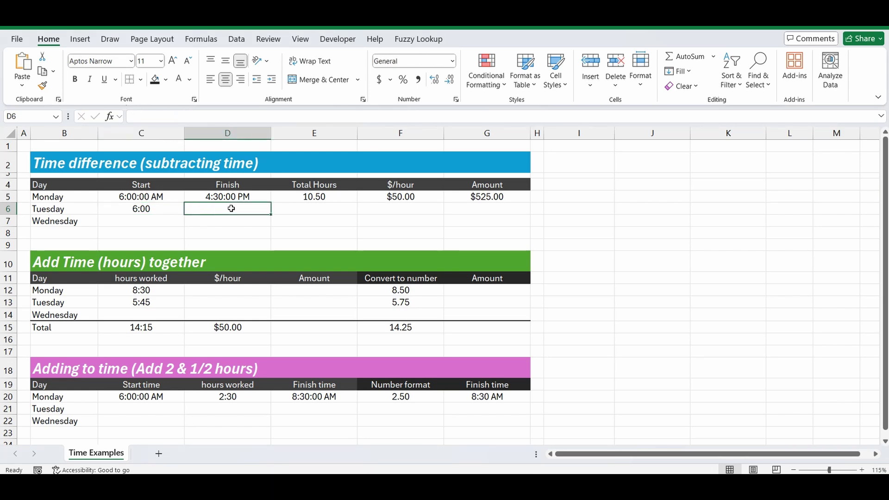
pyautogui.write('4:30')
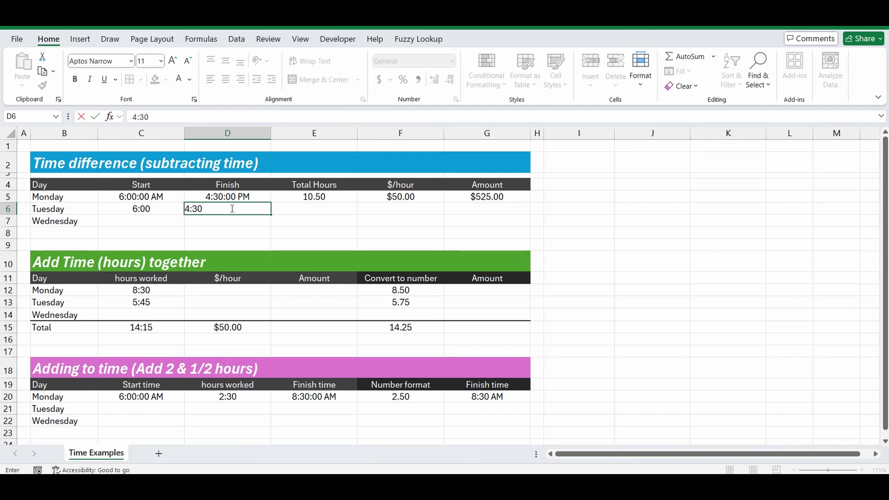
pyautogui.press('Return')
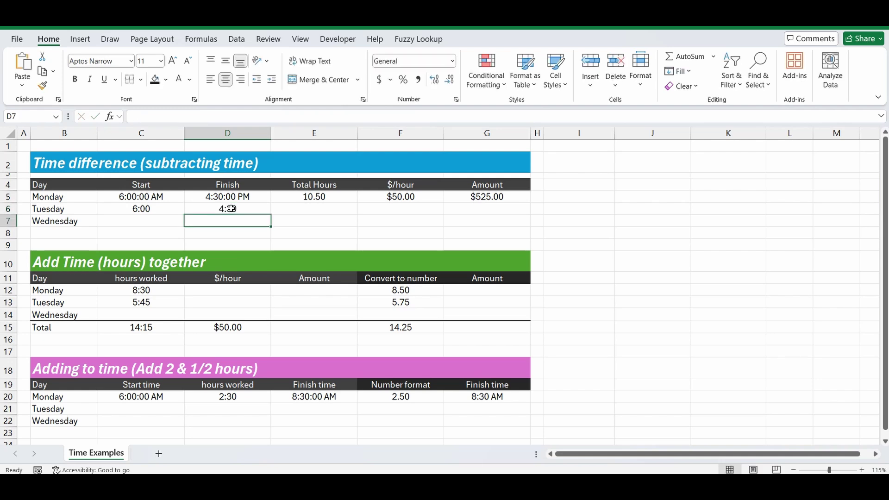
pyautogui.click(231, 208)
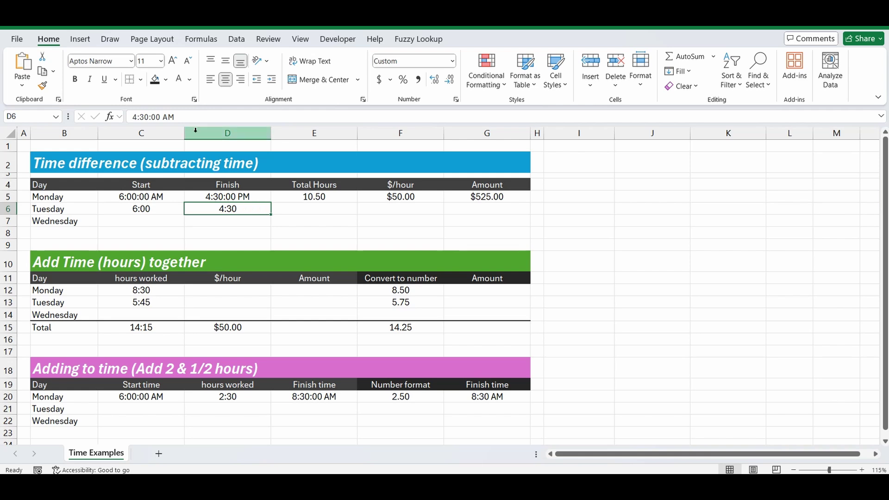
# Step: Correct D6's finish time to 4:30 PM so it shows 16:30
pyautogui.click(220, 224)
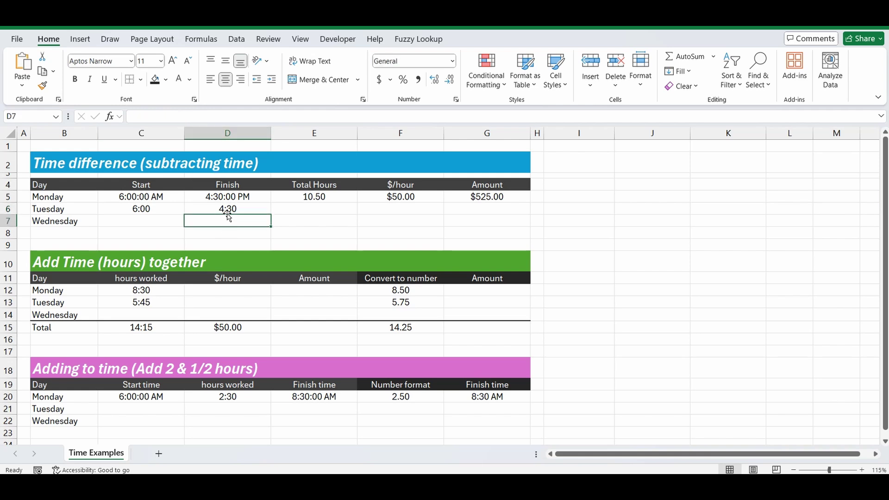
pyautogui.click(227, 209)
pyautogui.press('Delete')
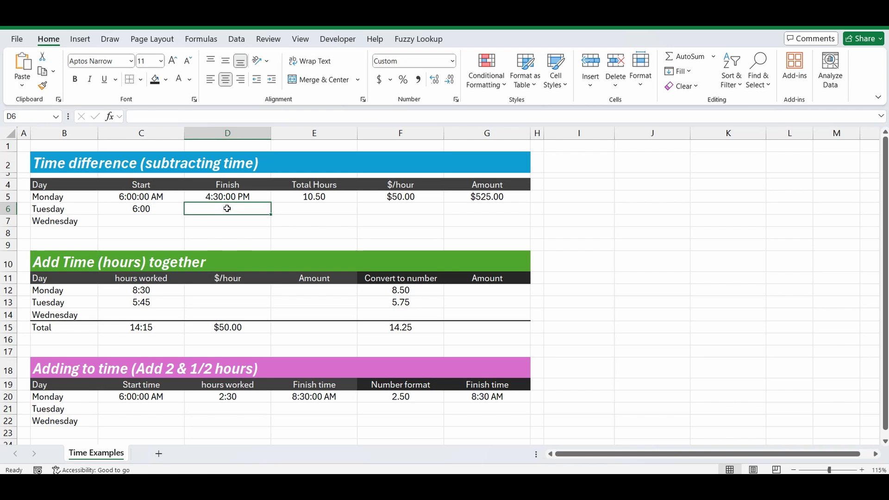
pyautogui.write('4:4')
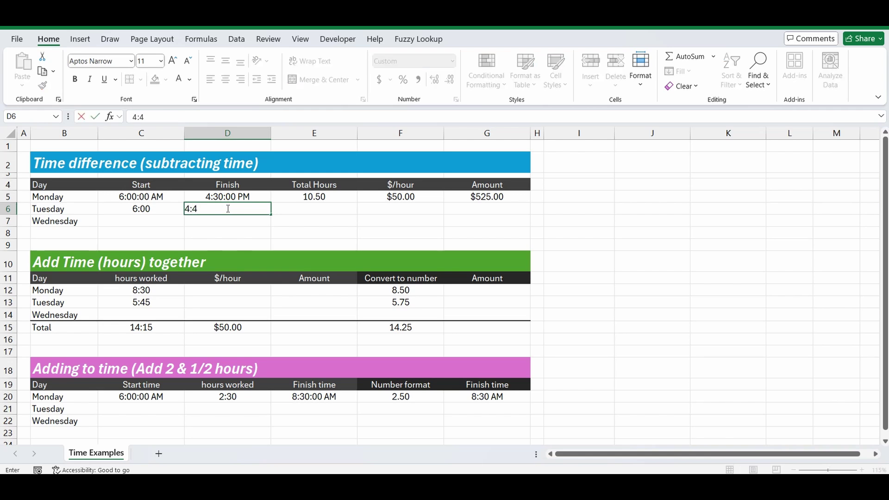
pyautogui.press('BackSpace')
pyautogui.write('30:00')
pyautogui.write(' PM')
pyautogui.press('Return')
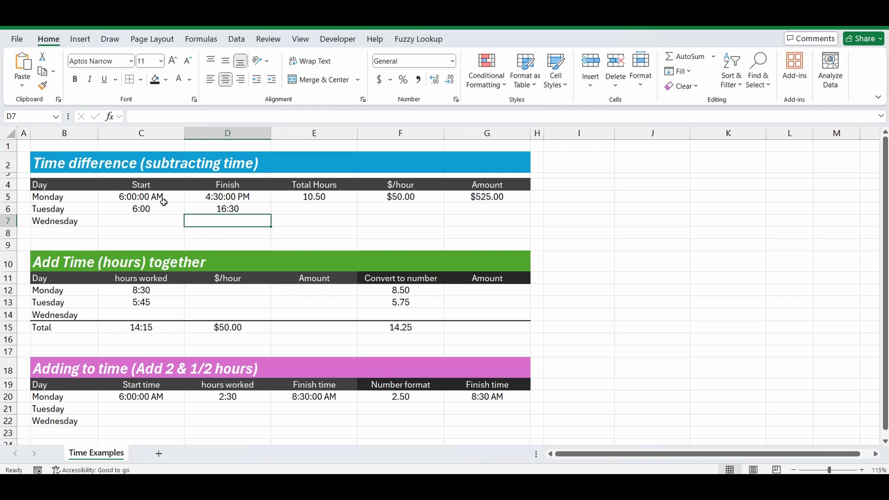
pyautogui.moveTo(135, 209); pyautogui.dragTo(222, 209)
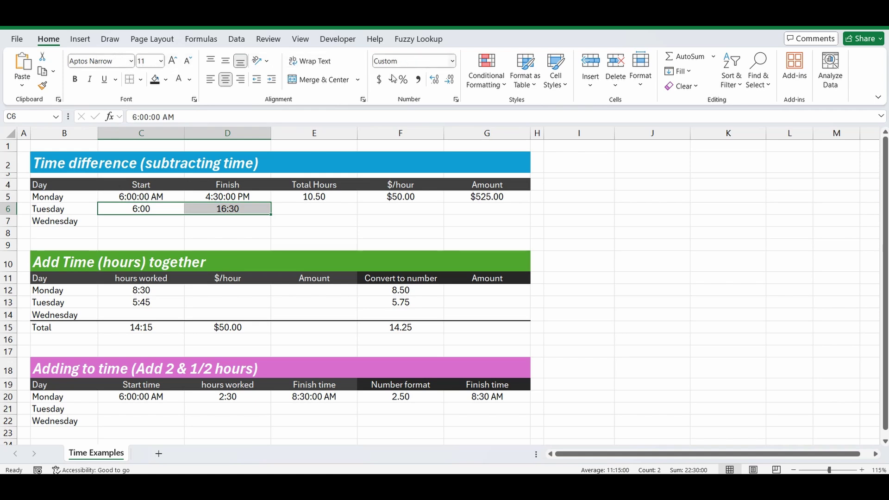
# Step: Format C6:D6 as Time and enter =D6-C6 in E6 for Tuesday's total hours
pyautogui.click(452, 61)
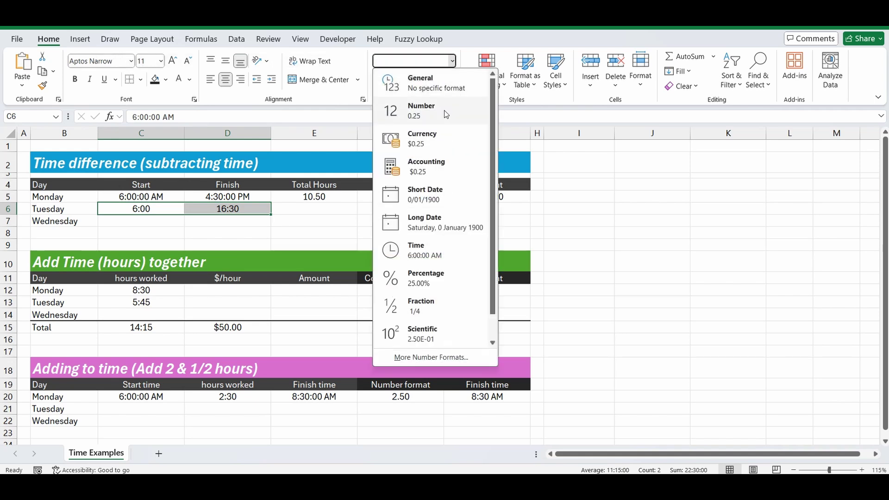
pyautogui.click(417, 250)
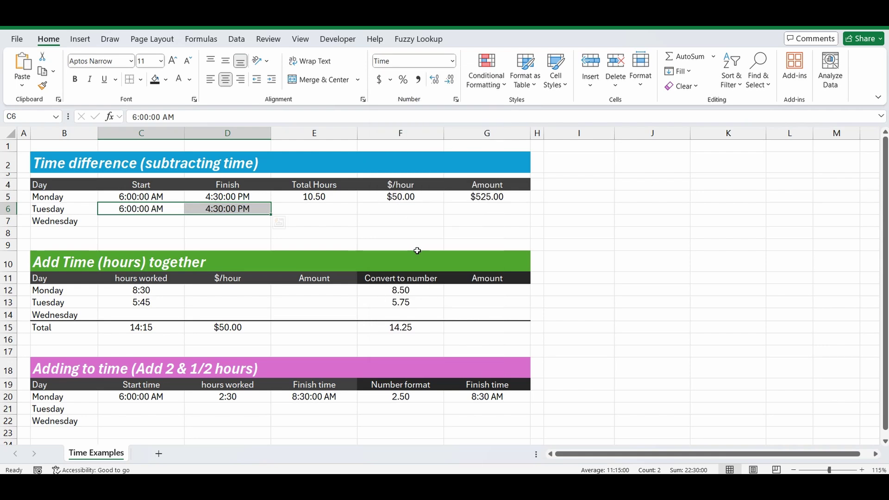
pyautogui.click(314, 208)
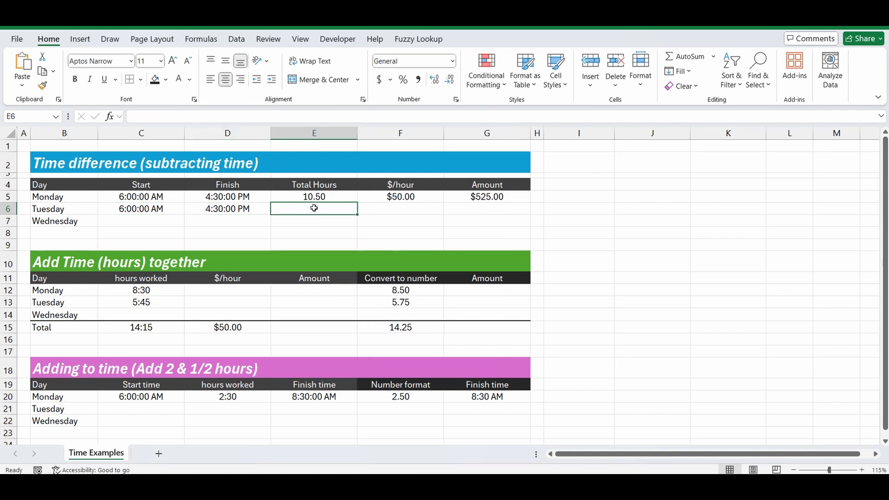
pyautogui.write('=')
pyautogui.press('Left')
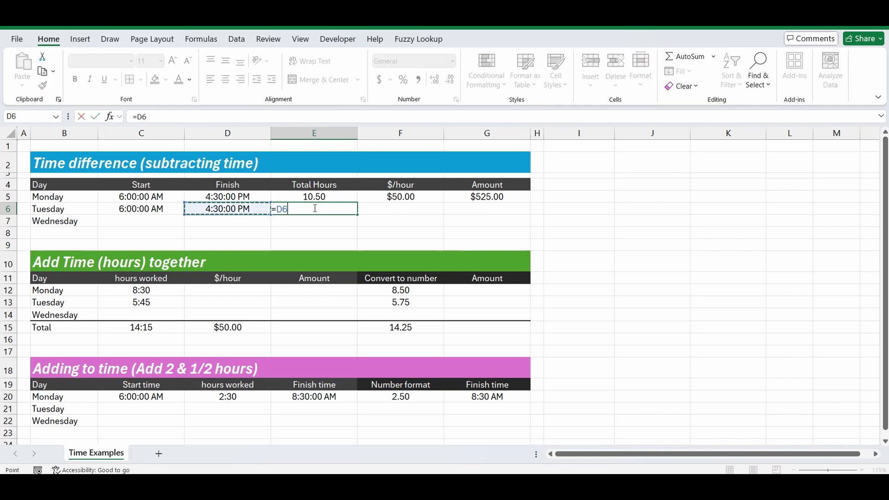
pyautogui.write('-')
pyautogui.press('Left')
pyautogui.press('Left')
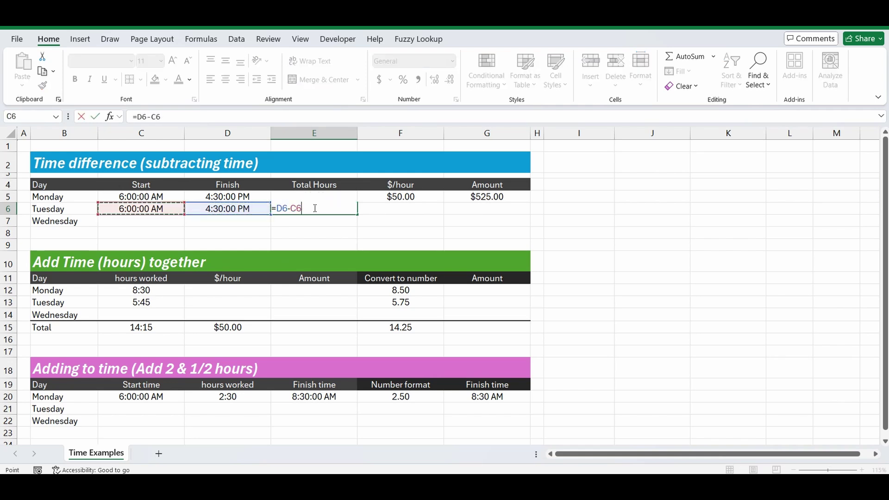
pyautogui.press('Return')
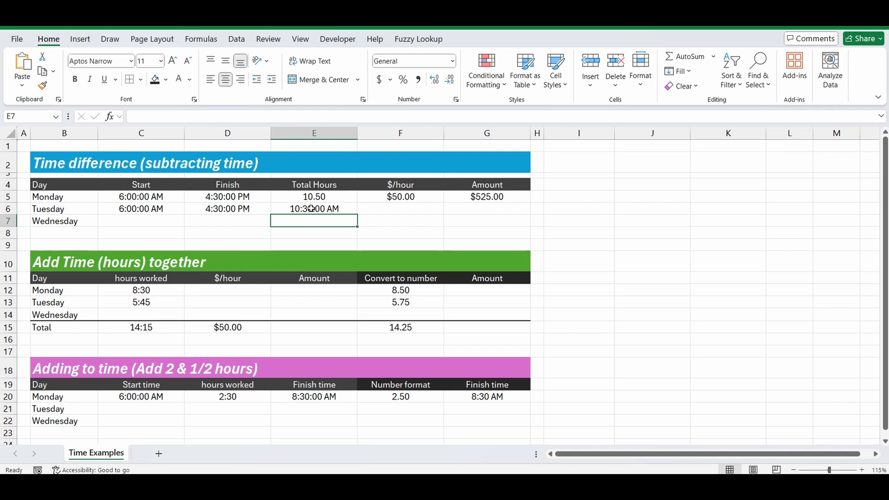
pyautogui.click(312, 209)
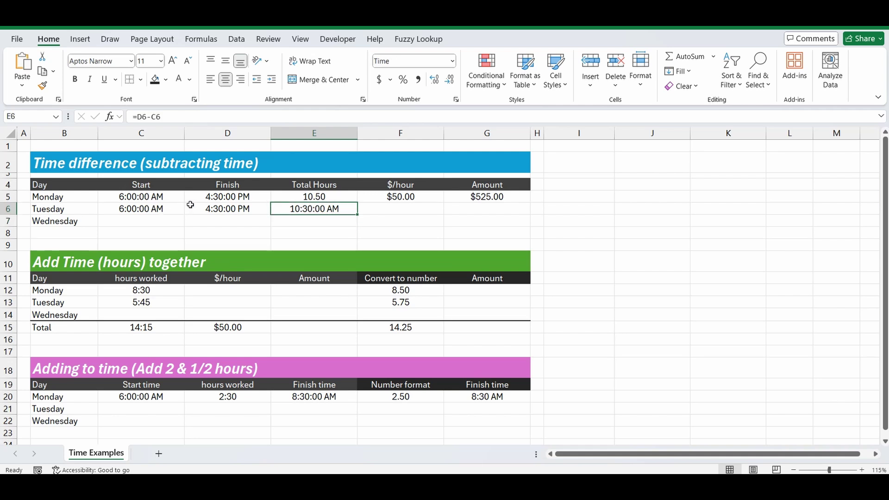
# Step: Apply the custom h:mm format to E6 so Tuesday's total reads 10:30
pyautogui.click(452, 61)
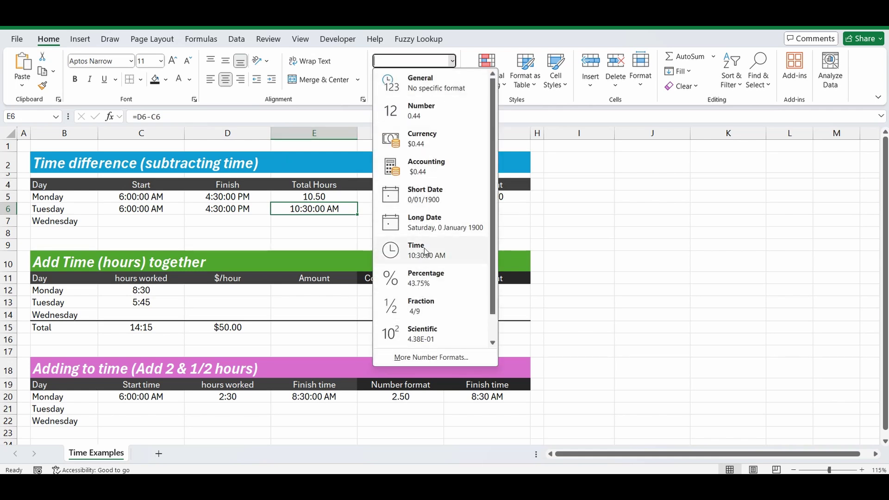
pyautogui.click(422, 359)
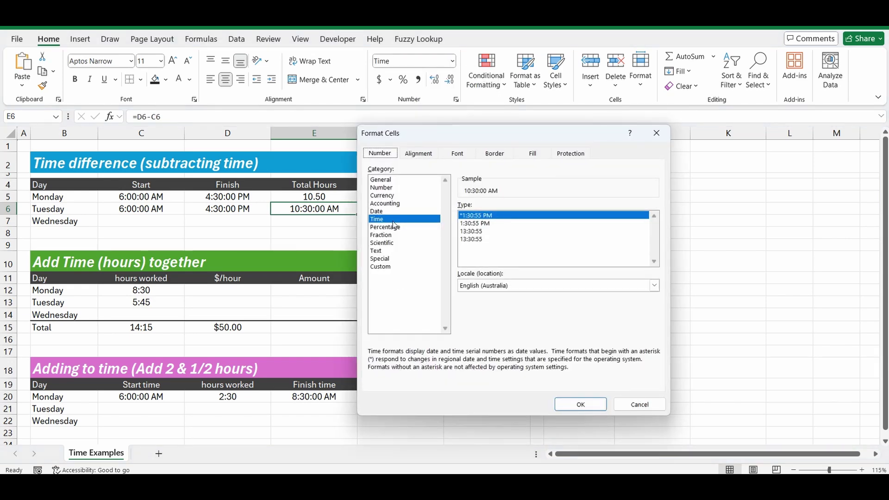
pyautogui.click(389, 268)
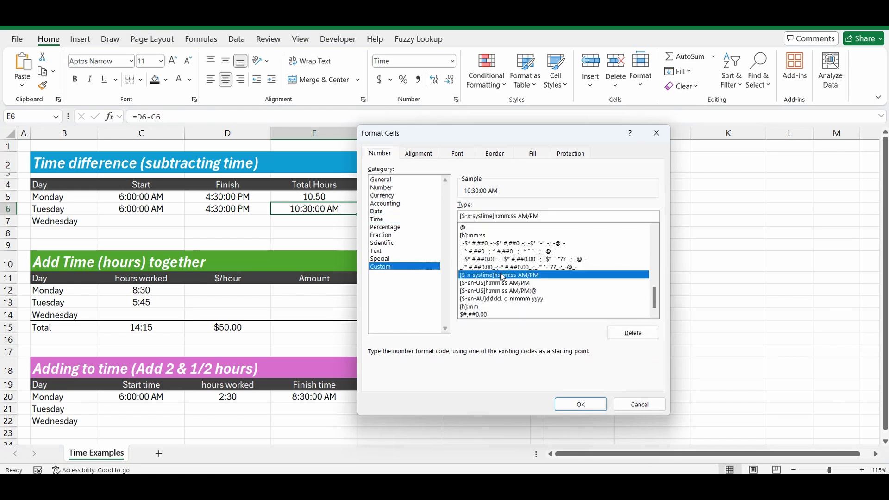
pyautogui.moveTo(654, 299); pyautogui.dragTo(655, 282)
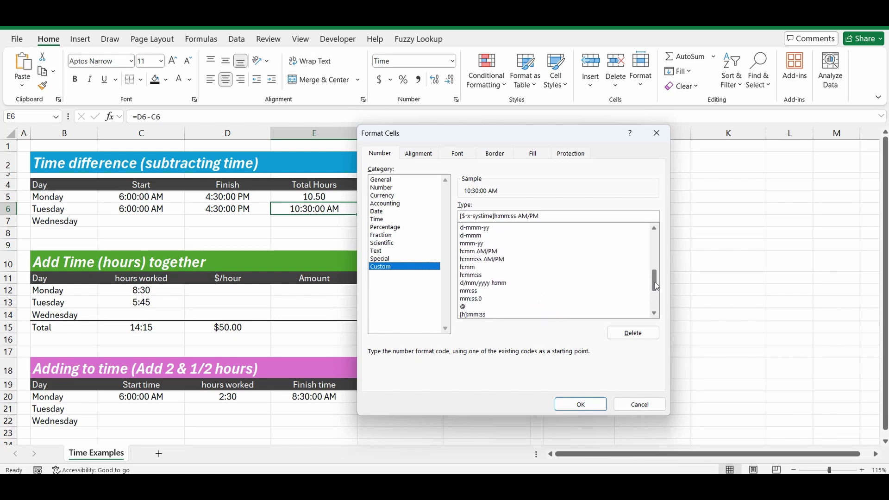
pyautogui.click(470, 268)
pyautogui.click(581, 404)
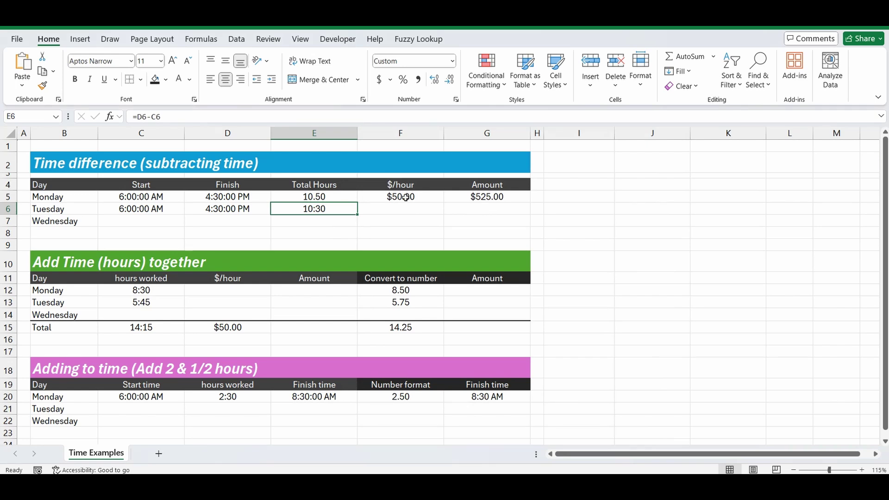
pyautogui.click(402, 210)
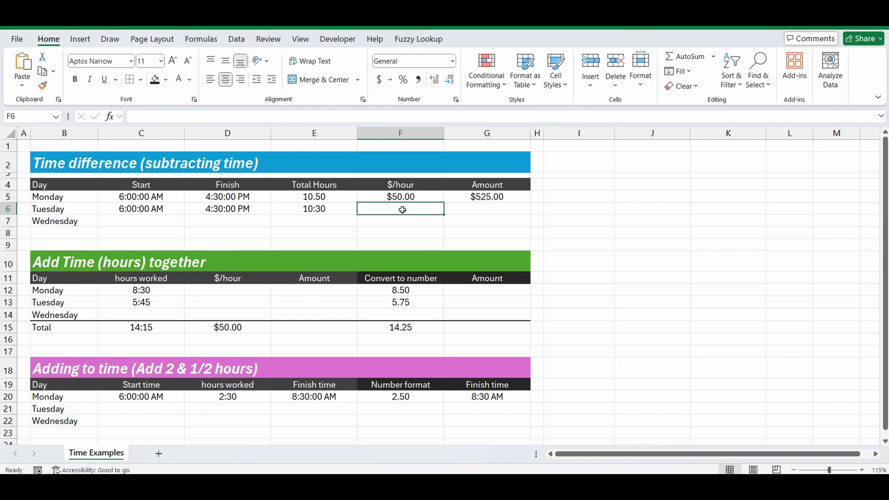
# Step: Enter a $50 rate in F6 and =E6*F6 in G6 for Tuesday's amount
pyautogui.write('$50')
pyautogui.press('Return')
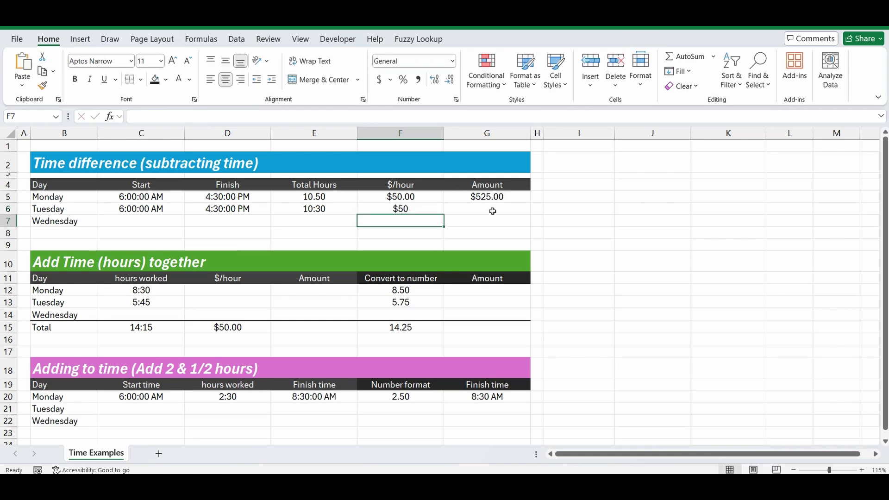
pyautogui.click(491, 213)
pyautogui.write('=')
pyautogui.press('Left')
pyautogui.press('Left')
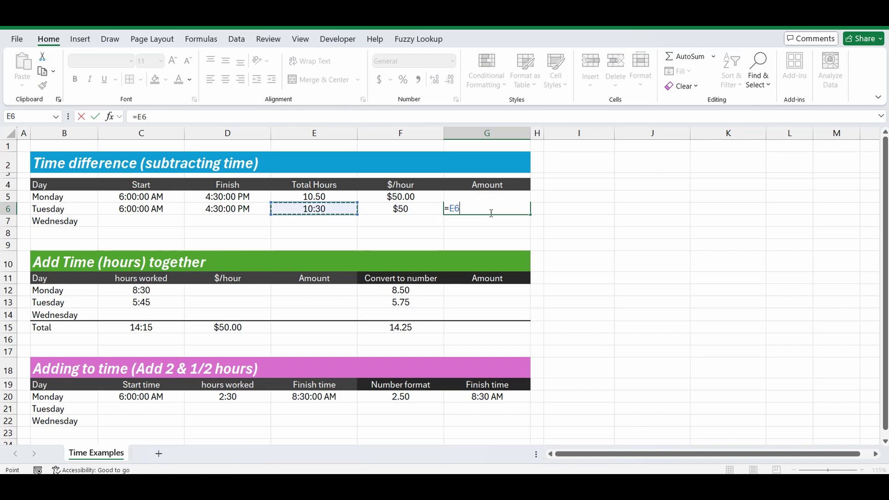
pyautogui.write('*')
pyautogui.press('Right')
pyautogui.press('Return')
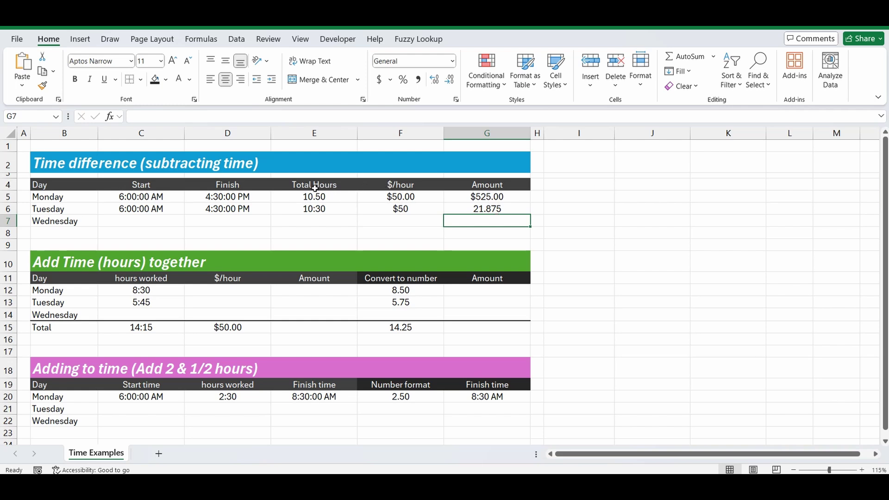
# Step: Format E6 as a plain Number, showing 0.44 hours
pyautogui.click(293, 210)
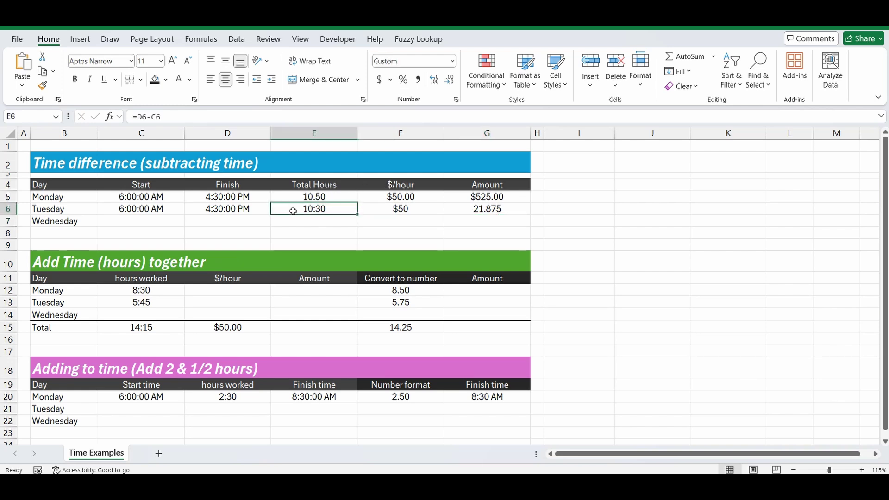
pyautogui.click(450, 63)
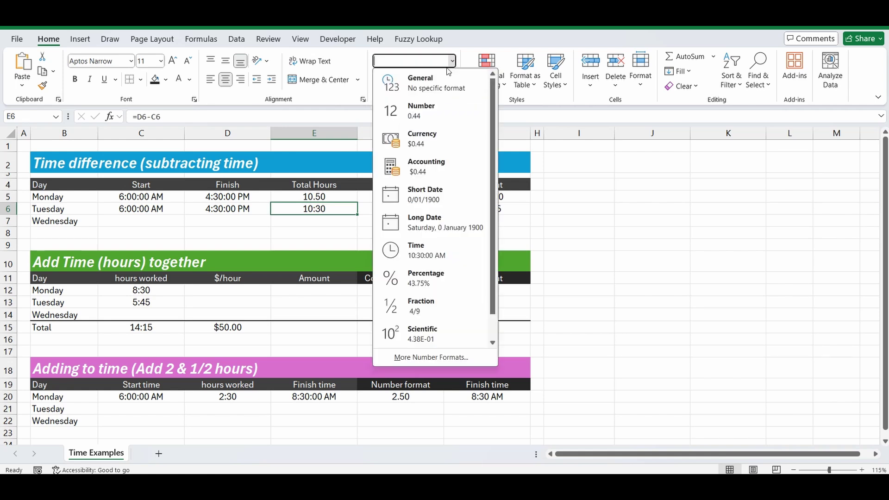
pyautogui.click(419, 111)
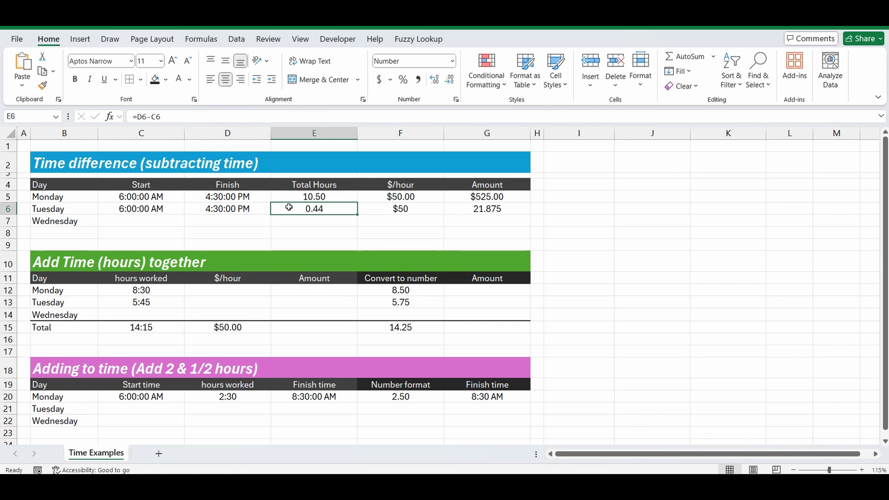
pyautogui.click(138, 118)
# Step: Change E6's formula to =(D6-C6)*24 so Tuesday's hours read 10.50
pyautogui.write('(')
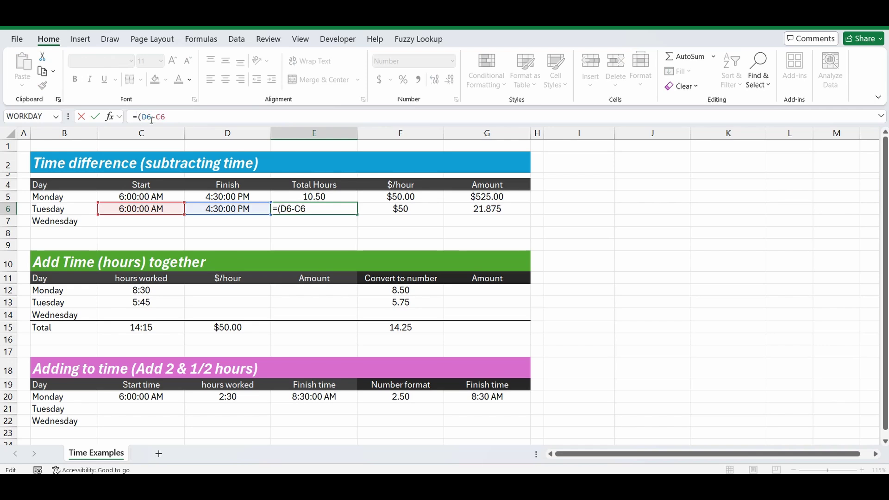
pyautogui.click(172, 116)
pyautogui.write(')*24')
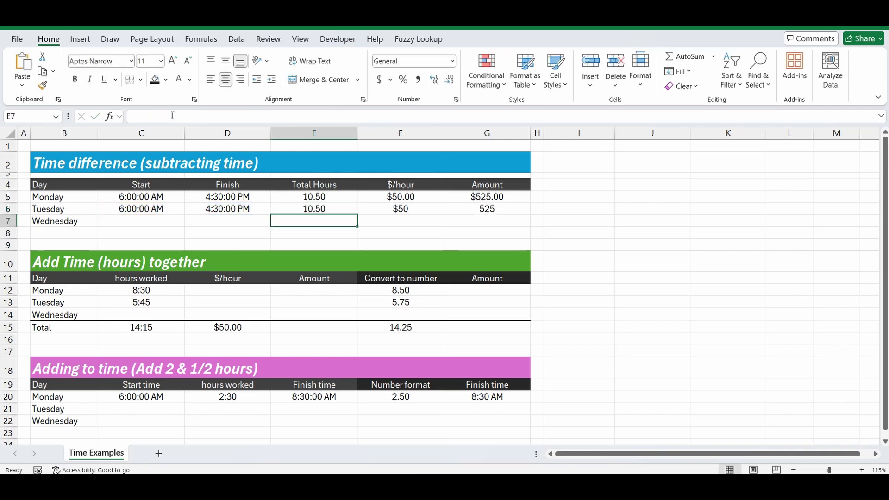
pyautogui.click(315, 208)
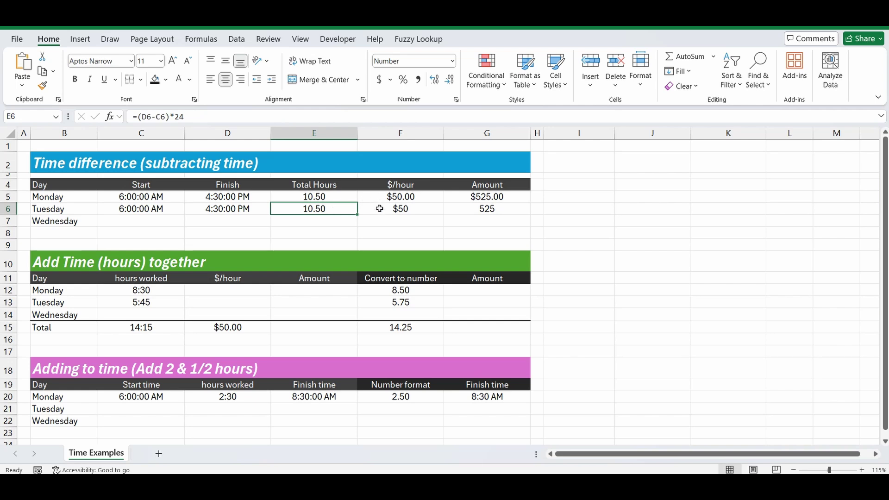
# Step: Format Tuesday's amount in G6 as Currency, showing $525.00
pyautogui.click(502, 211)
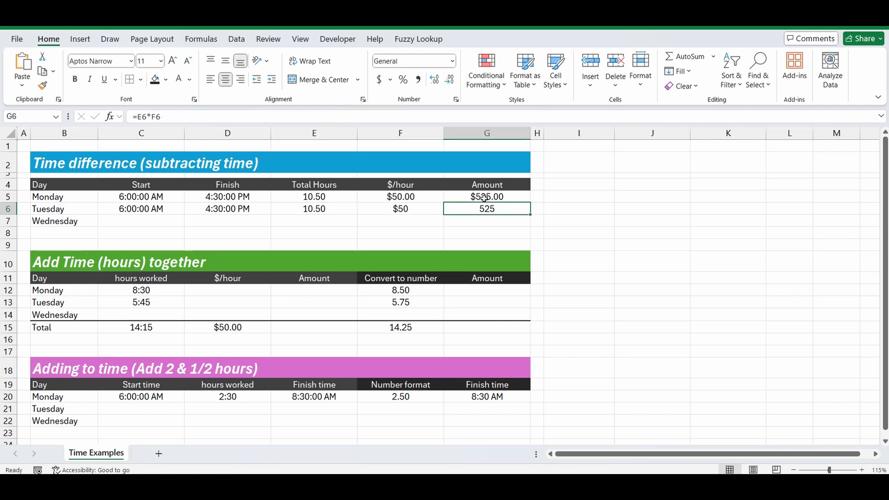
pyautogui.click(452, 61)
pyautogui.click(422, 138)
pyautogui.click(595, 248)
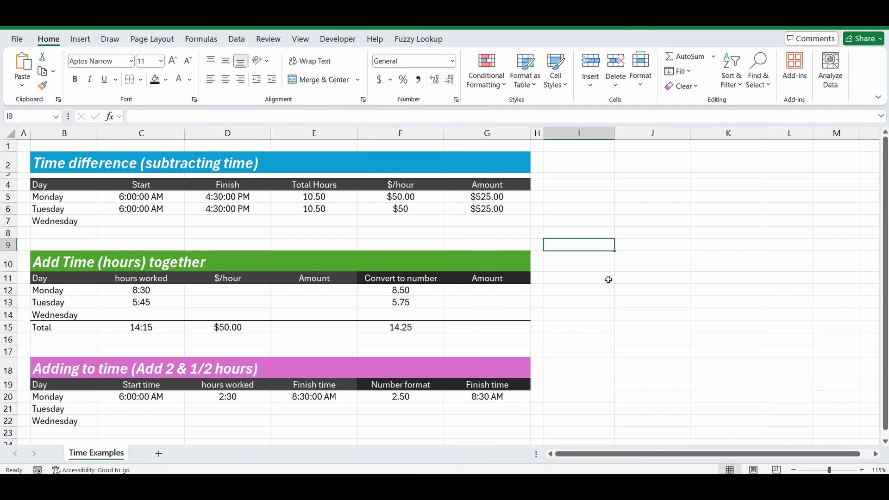
# Step: Enter 12:00 as Wednesday's hours worked in C14 and check the 2:15 total
pyautogui.click(156, 292)
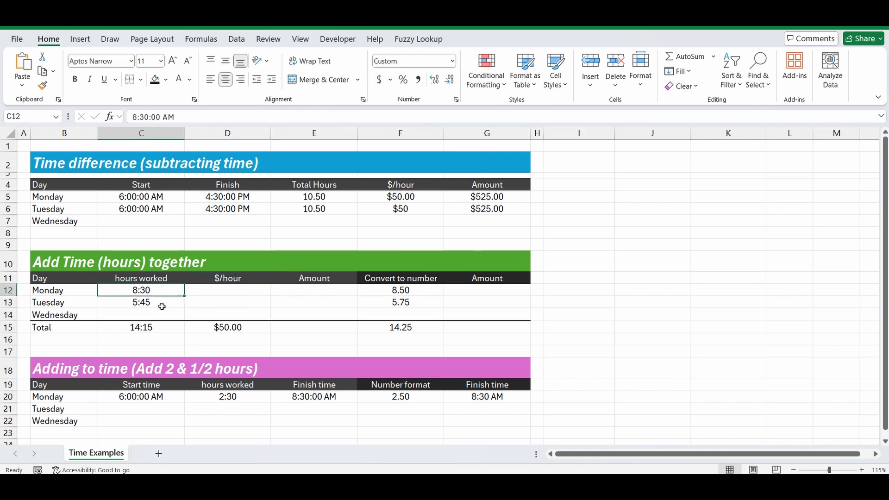
pyautogui.click(162, 306)
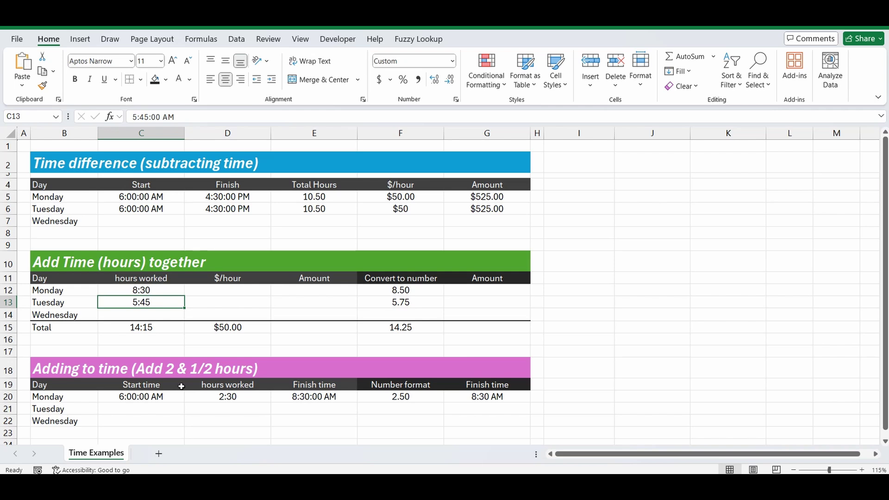
pyautogui.click(140, 314)
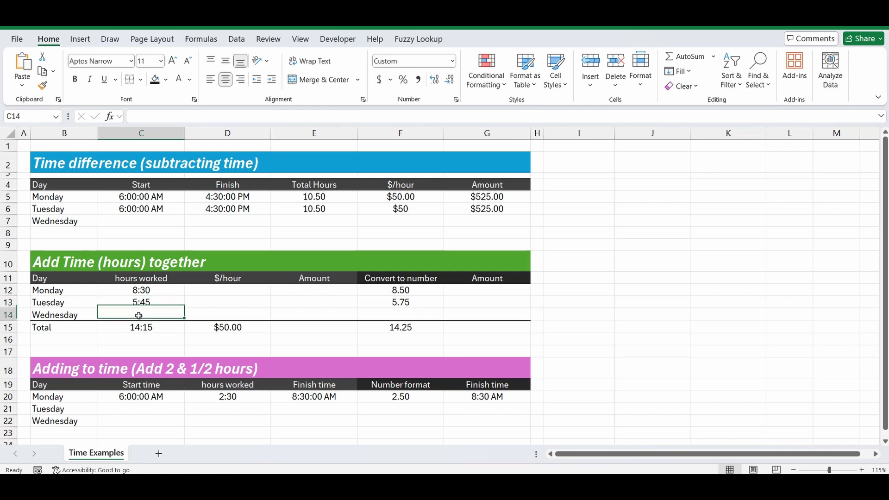
pyautogui.write('12')
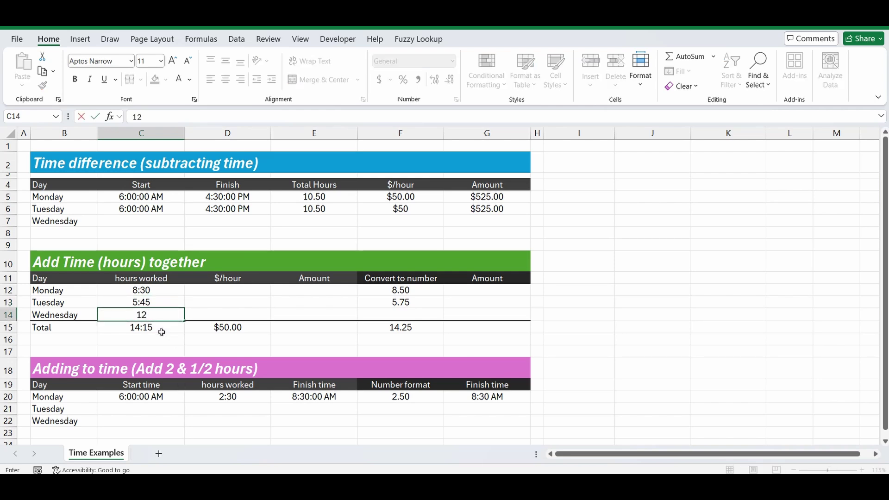
pyautogui.write(':00')
pyautogui.press('Return')
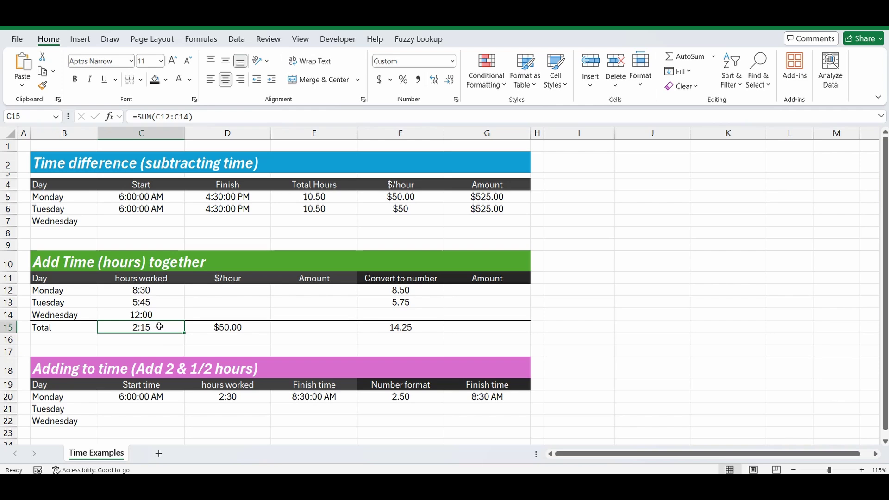
pyautogui.click(156, 292)
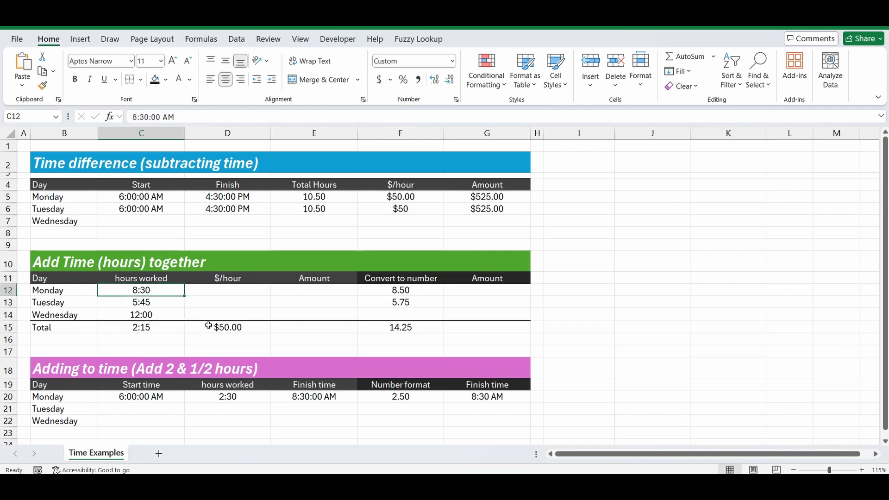
pyautogui.click(158, 328)
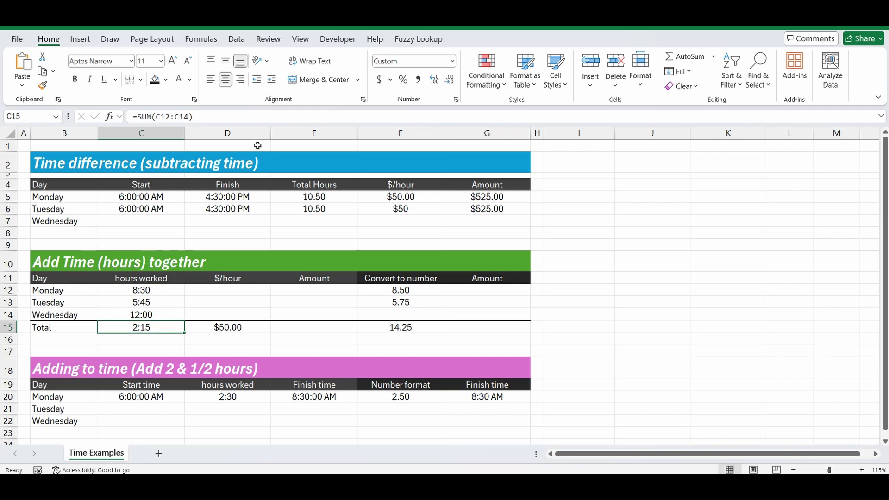
# Step: Change C15's custom format from h:mm to [h]:mm so the total shows 26:15
pyautogui.click(453, 65)
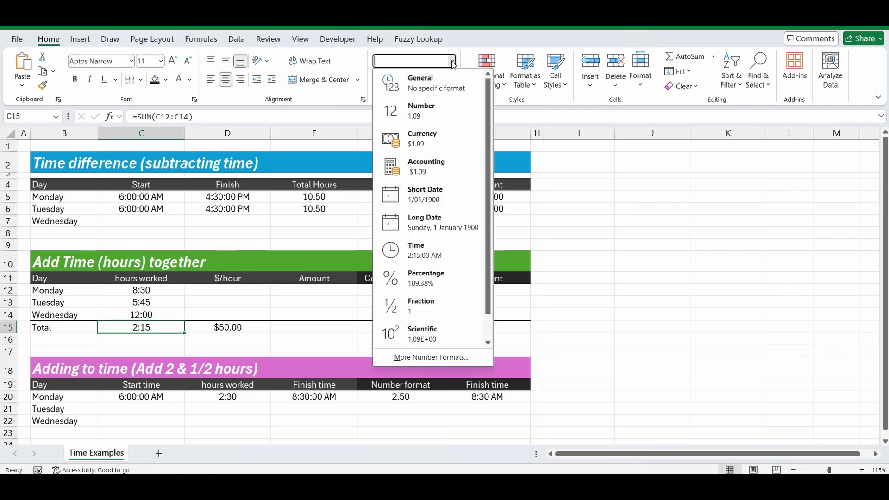
pyautogui.click(436, 358)
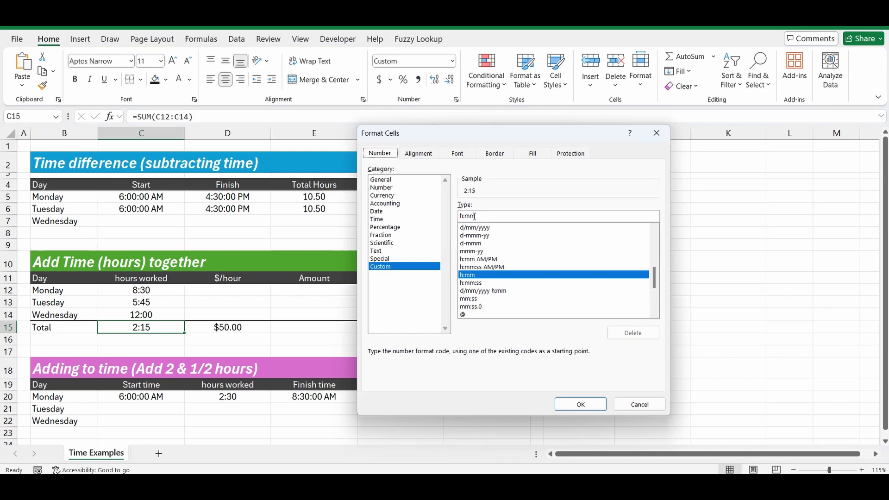
pyautogui.click(461, 216)
pyautogui.write('[')
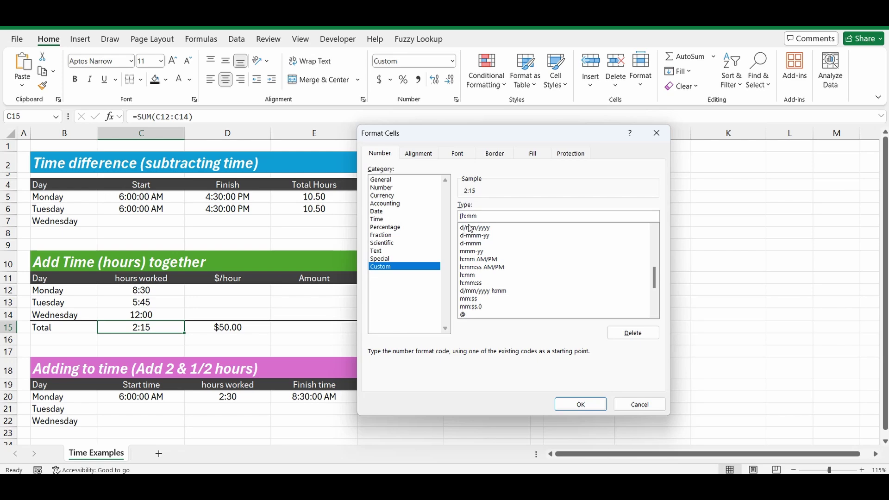
pyautogui.click(466, 217)
pyautogui.write(']')
pyautogui.click(581, 404)
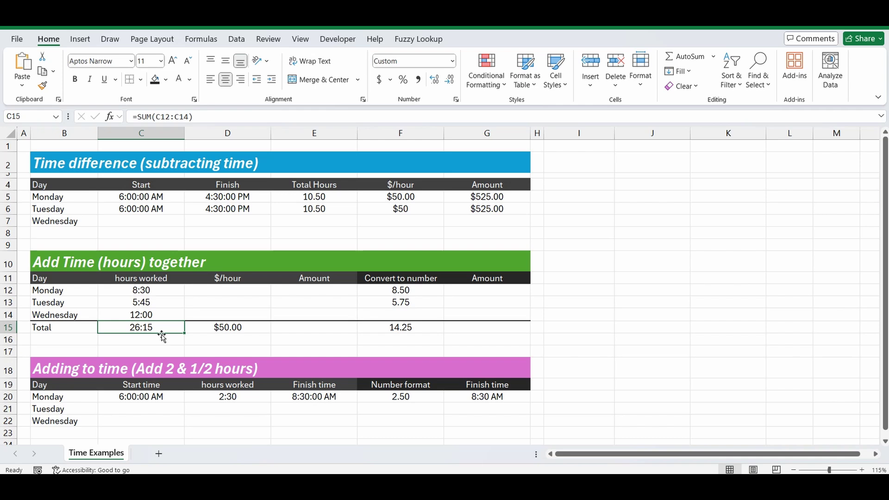
# Step: Enter =D15*C15 in E15, giving a total amount of 54.6875
pyautogui.click(318, 326)
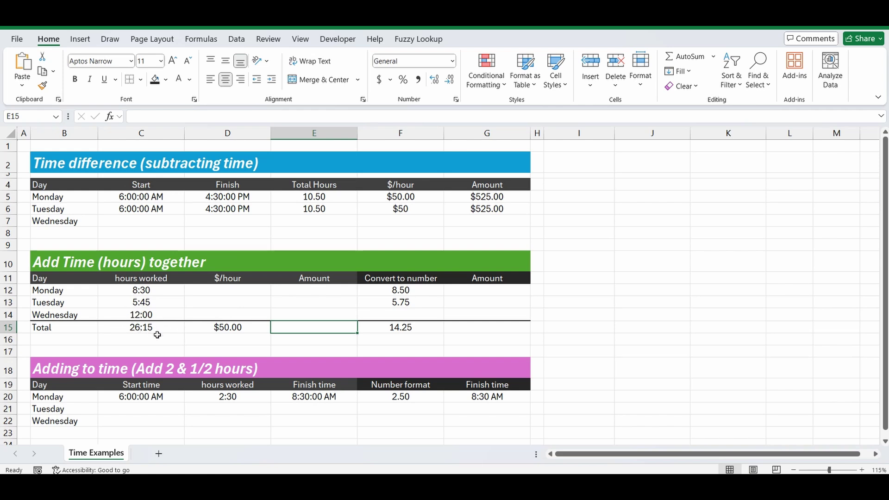
pyautogui.write('=')
pyautogui.click(206, 329)
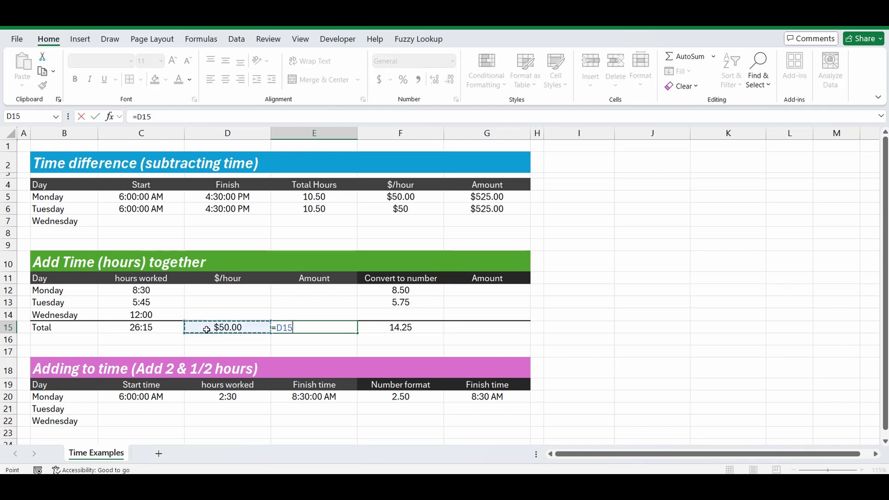
pyautogui.write('*')
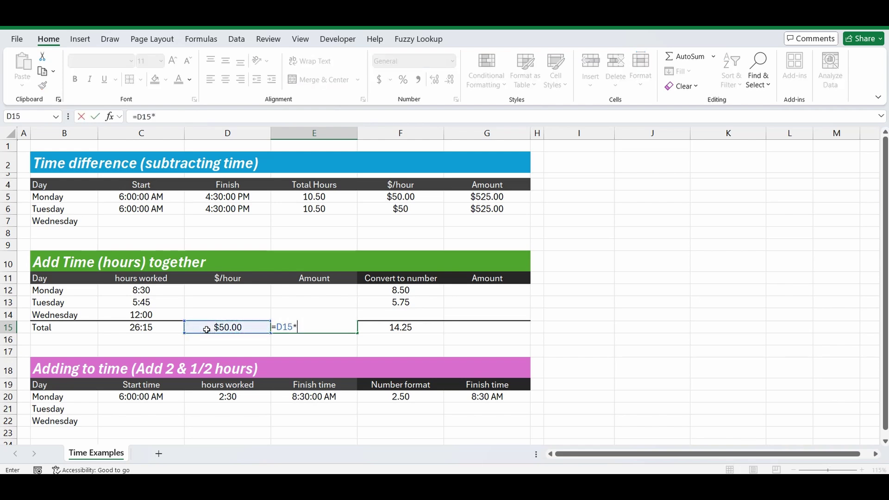
pyautogui.press('Left')
pyautogui.press('Left')
pyautogui.press('Return')
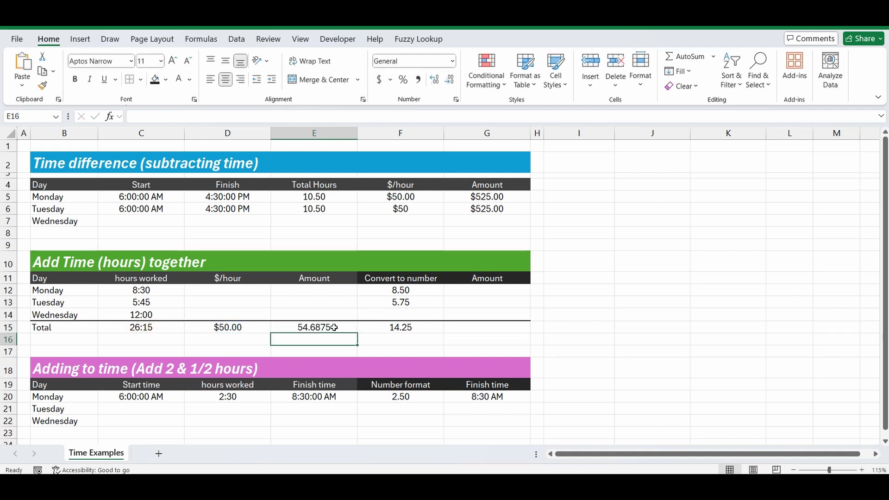
pyautogui.click(147, 327)
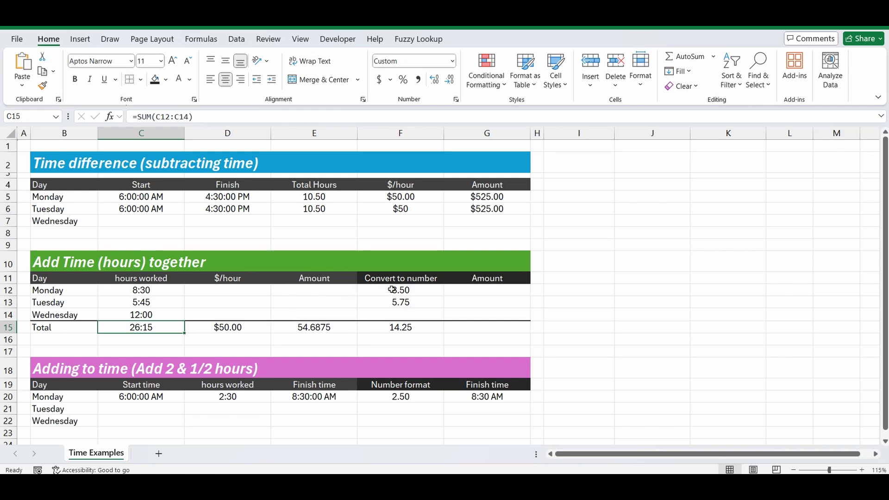
# Step: Fill the =C13*24 conversion down to F14, turning 12:00 into 12.00 for a 26.25 total
pyautogui.click(149, 291)
pyautogui.click(395, 290)
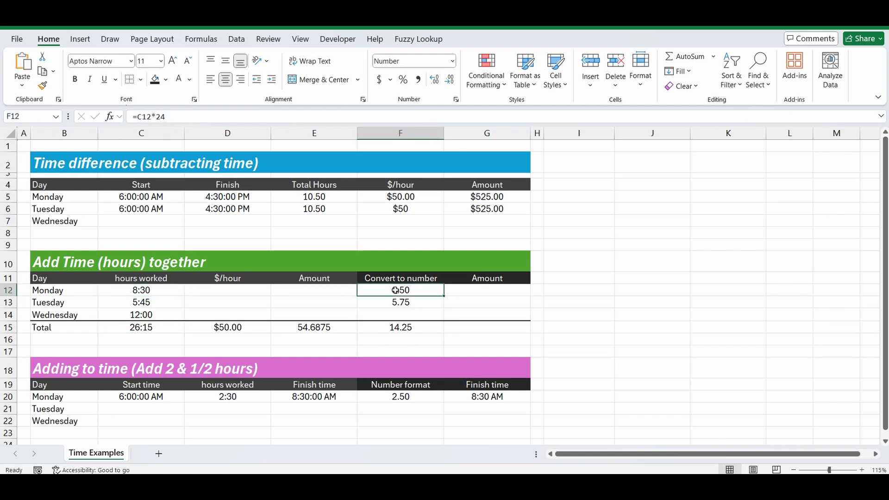
pyautogui.click(417, 301)
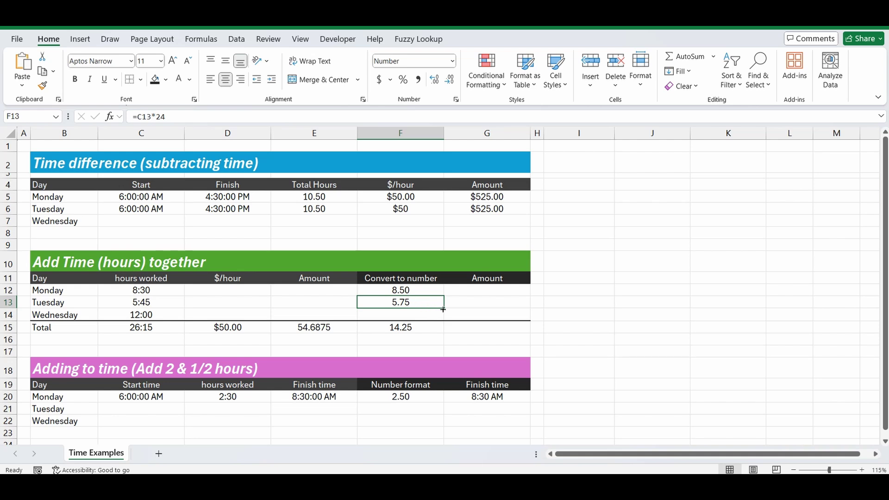
pyautogui.moveTo(443, 310); pyautogui.dragTo(444, 322)
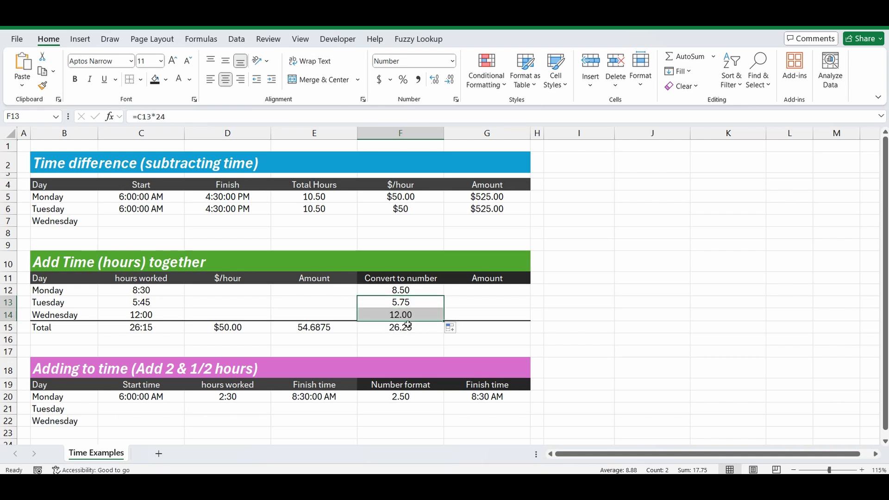
pyautogui.click(404, 314)
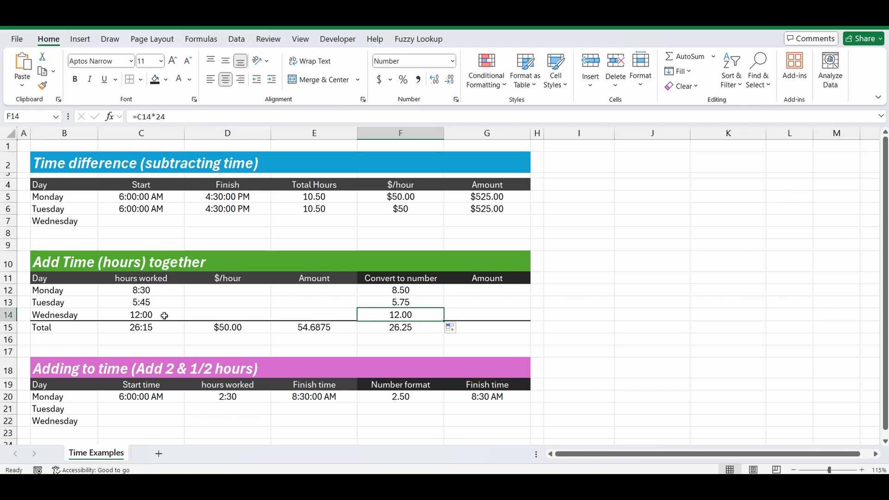
pyautogui.click(418, 330)
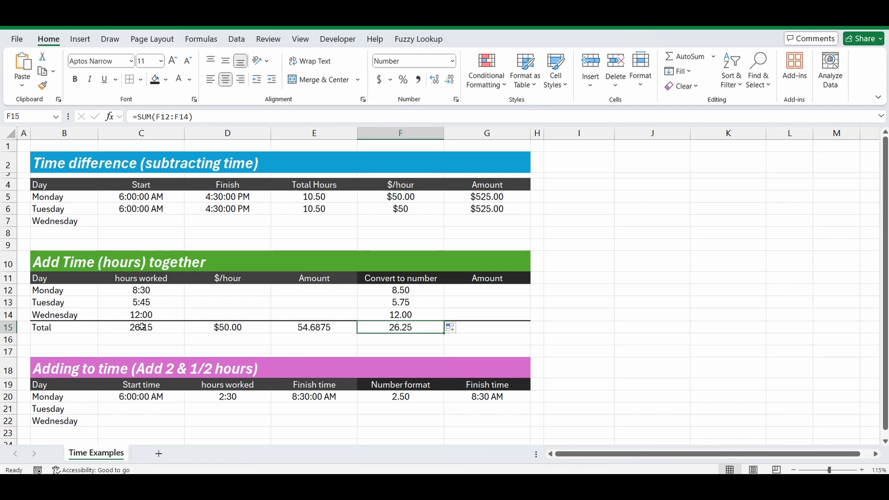
pyautogui.click(505, 331)
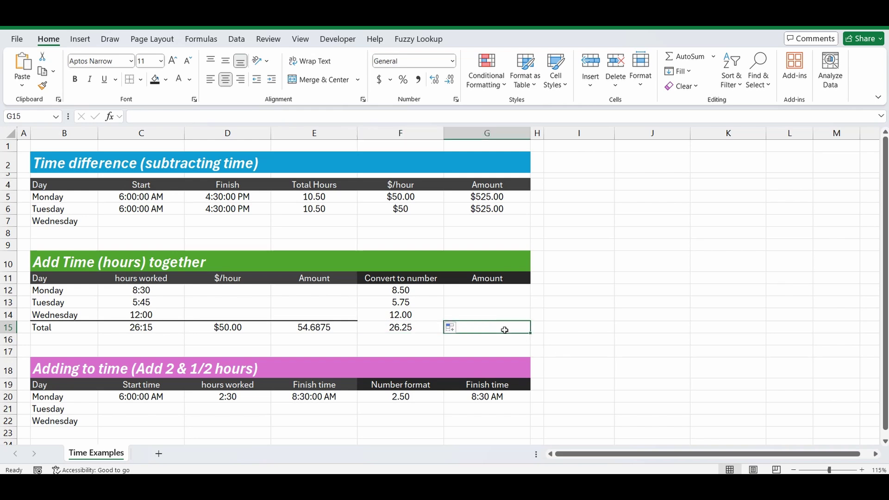
# Step: Enter =F15*D15 in G15 for a total amount of $1,312.50
pyautogui.write('=')
pyautogui.click(412, 328)
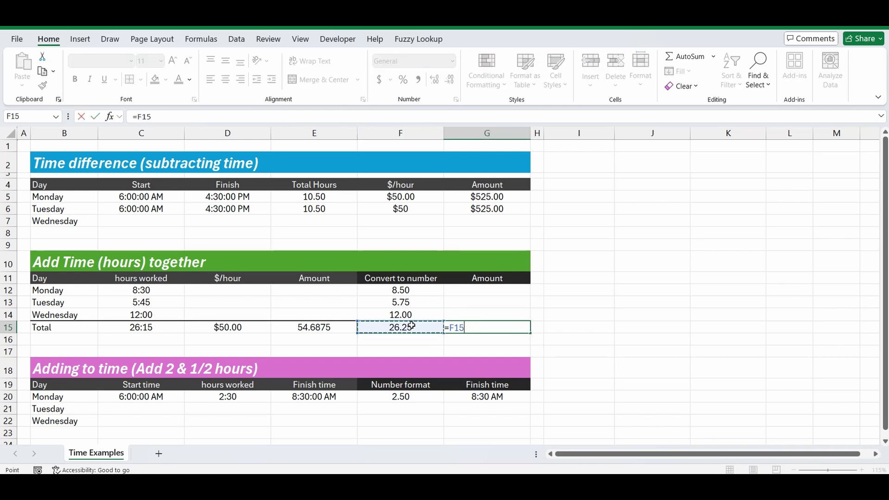
pyautogui.write('*')
pyautogui.click(224, 328)
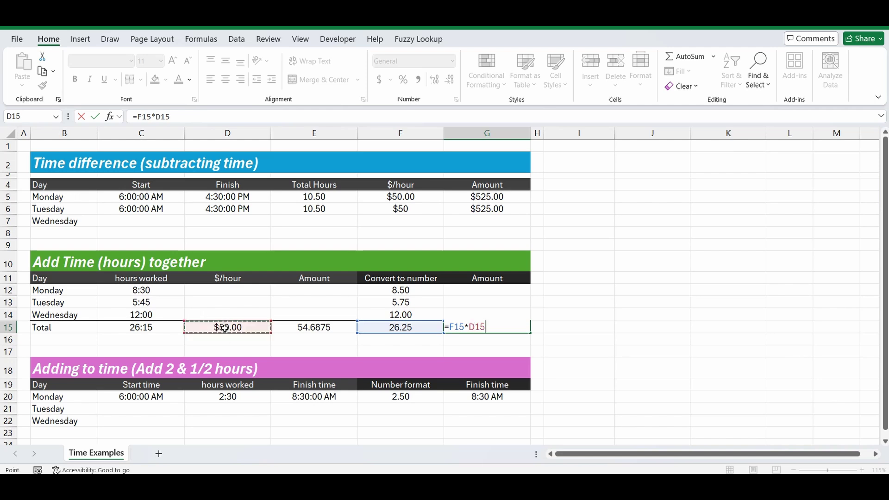
pyautogui.press('Return')
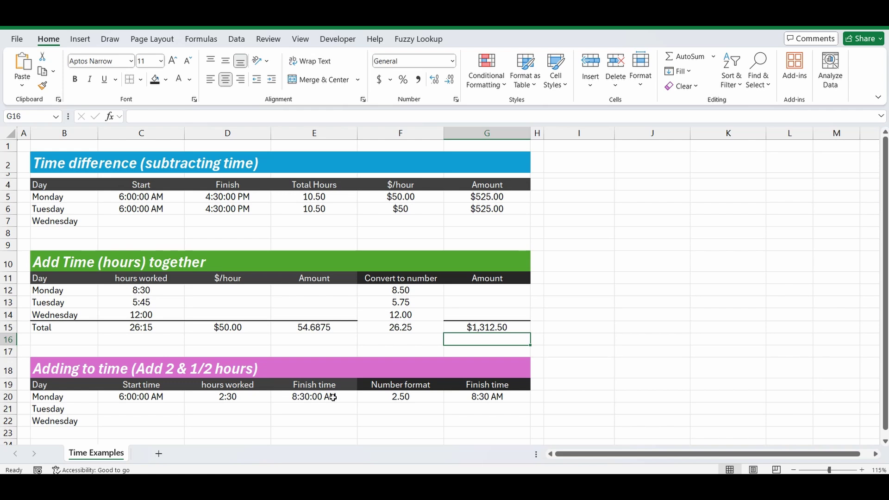
pyautogui.click(154, 406)
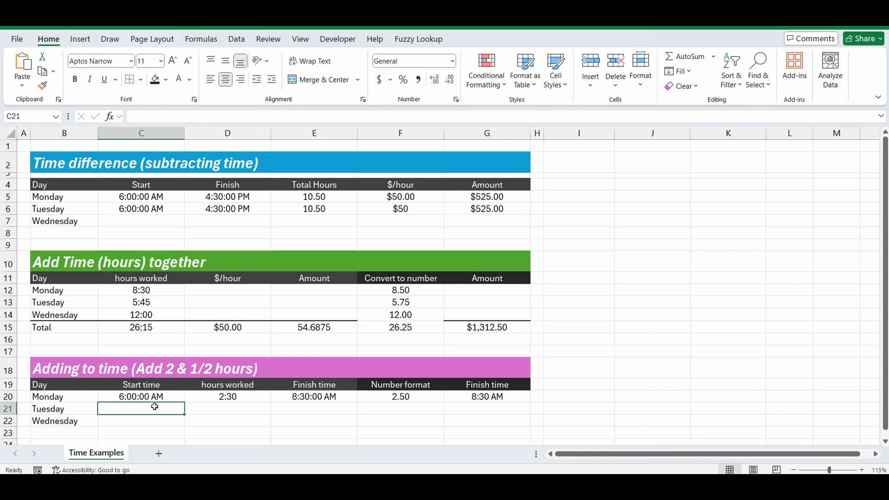
# Step: Enter Tuesday's 6:00 start time in C21 and 2:30 hours worked in D21
pyautogui.write('6:')
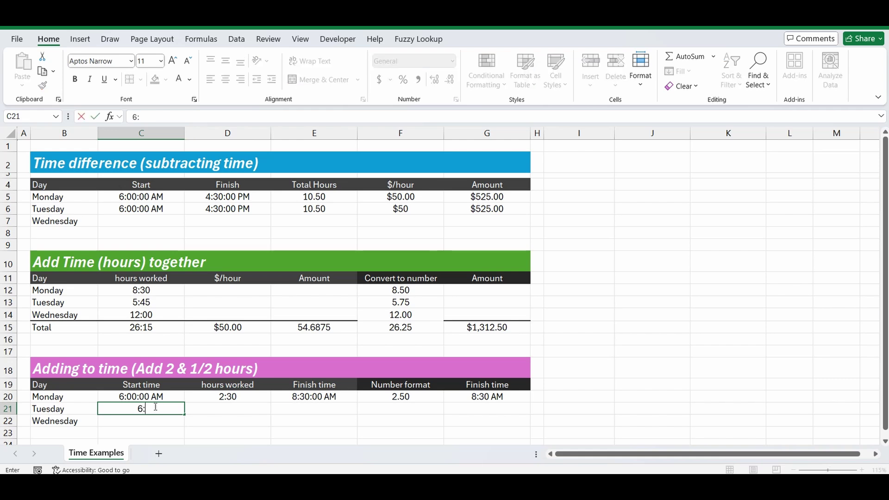
pyautogui.write('00')
pyautogui.press('Return')
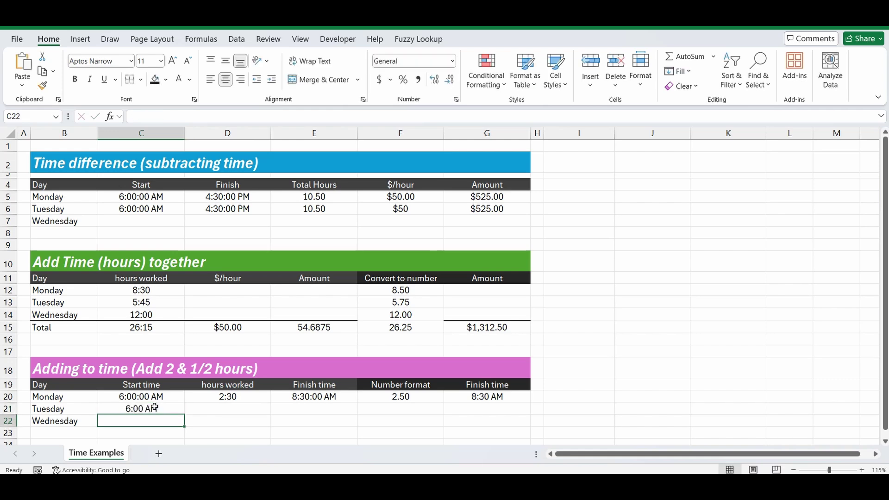
pyautogui.click(155, 408)
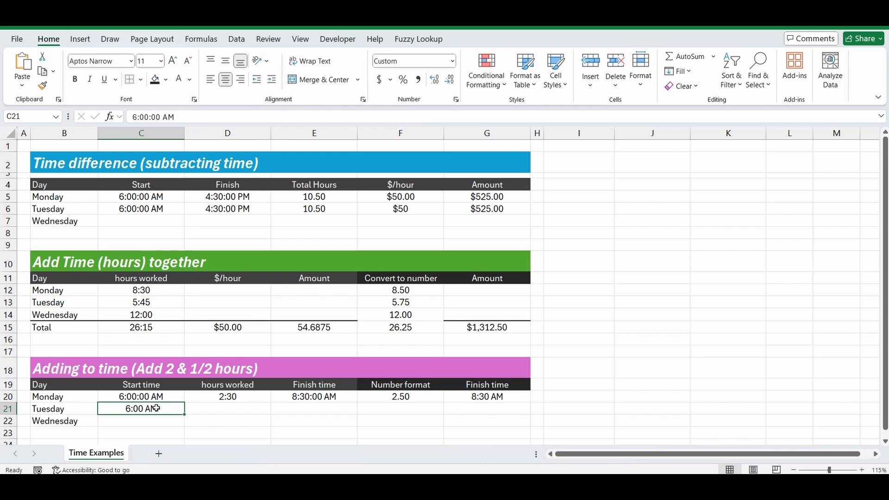
pyautogui.click(214, 411)
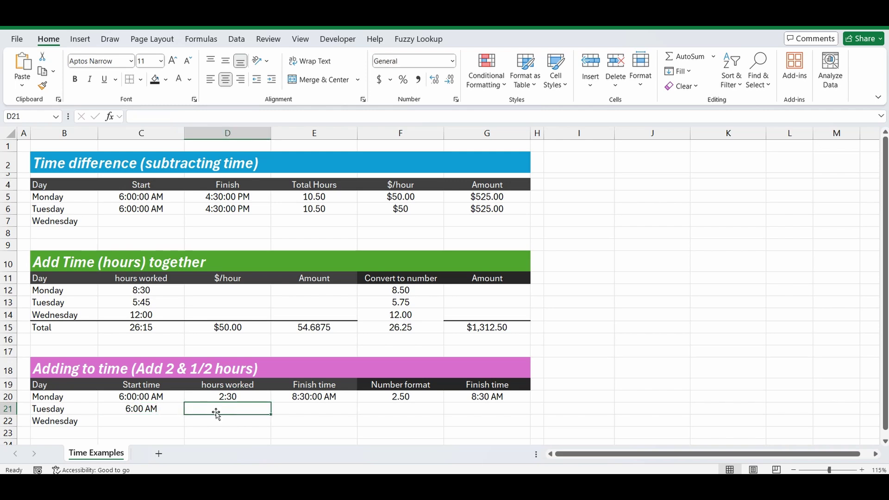
pyautogui.write('2:30')
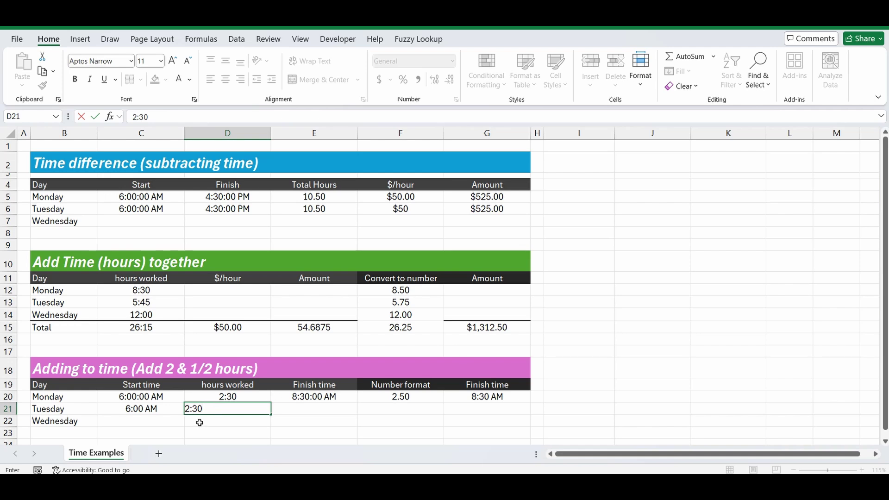
pyautogui.click(199, 423)
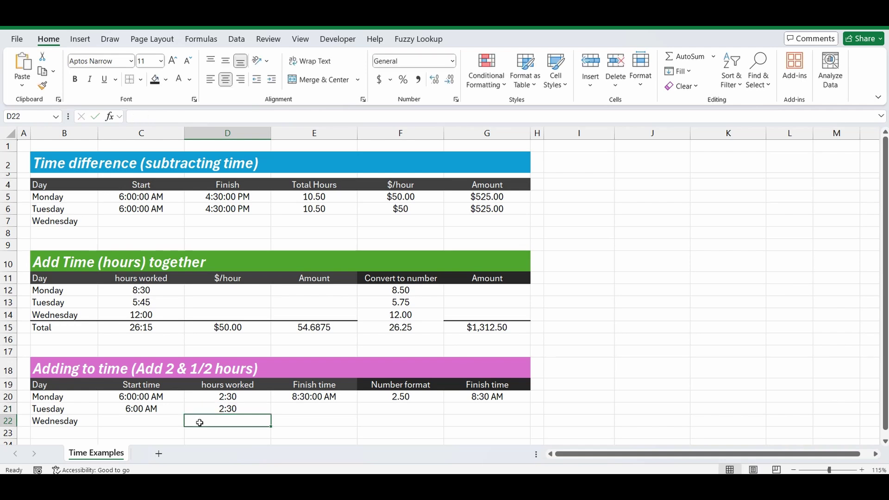
# Step: Compute Tuesday's finish time in E21 with =C21+D21, giving 8:30 AM
pyautogui.click(308, 408)
pyautogui.click(308, 397)
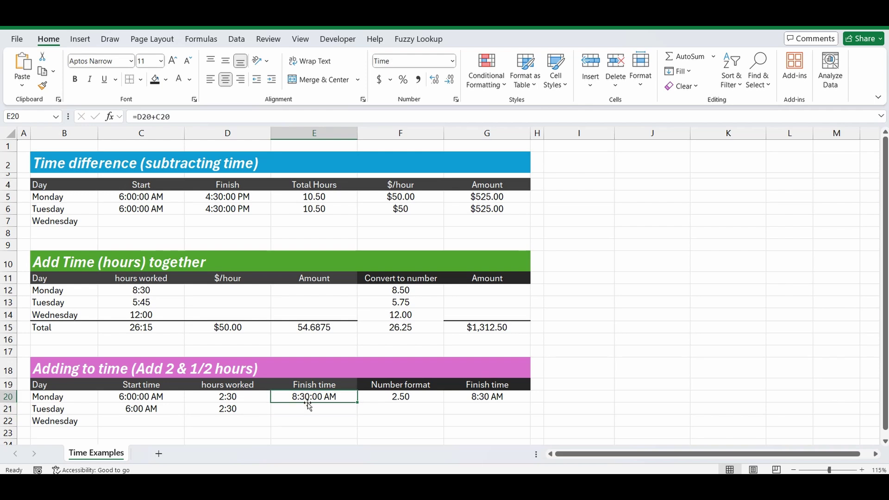
pyautogui.click(313, 408)
pyautogui.write('=')
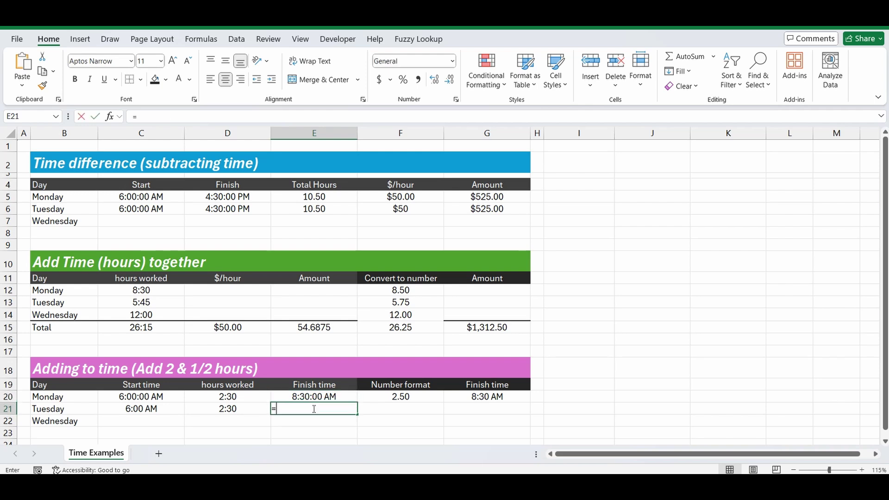
pyautogui.click(158, 409)
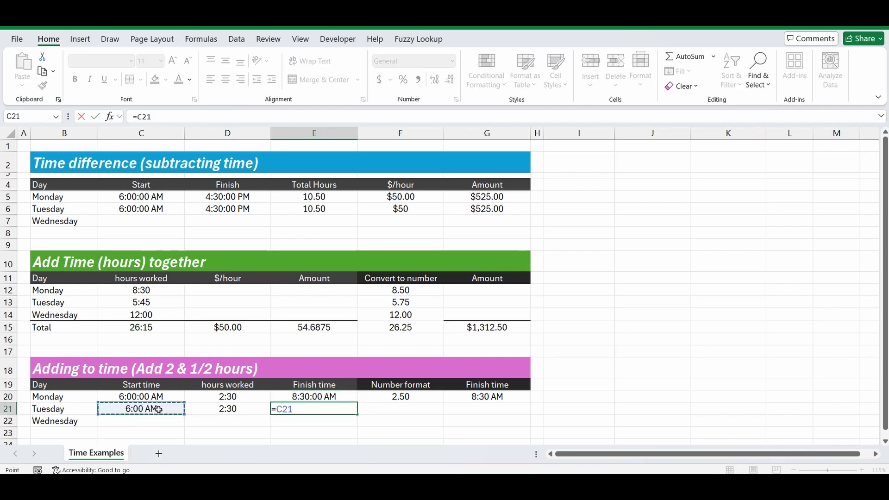
pyautogui.write('+')
pyautogui.click(206, 410)
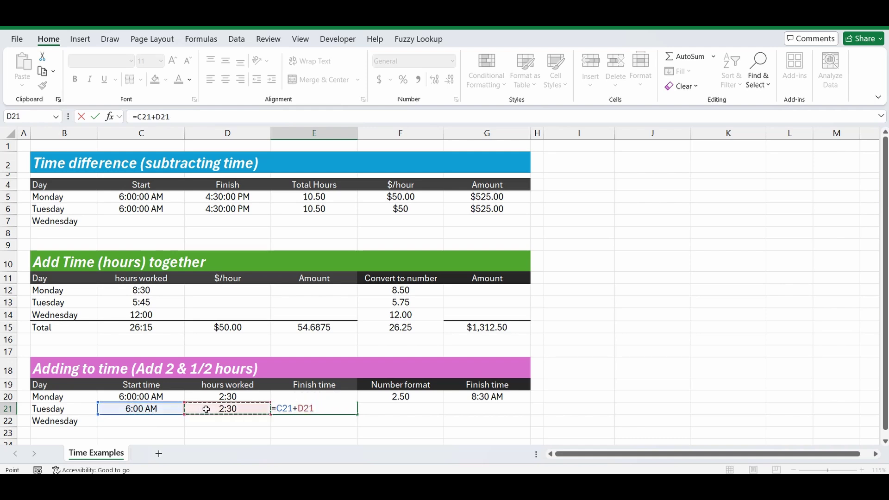
pyautogui.press('Return')
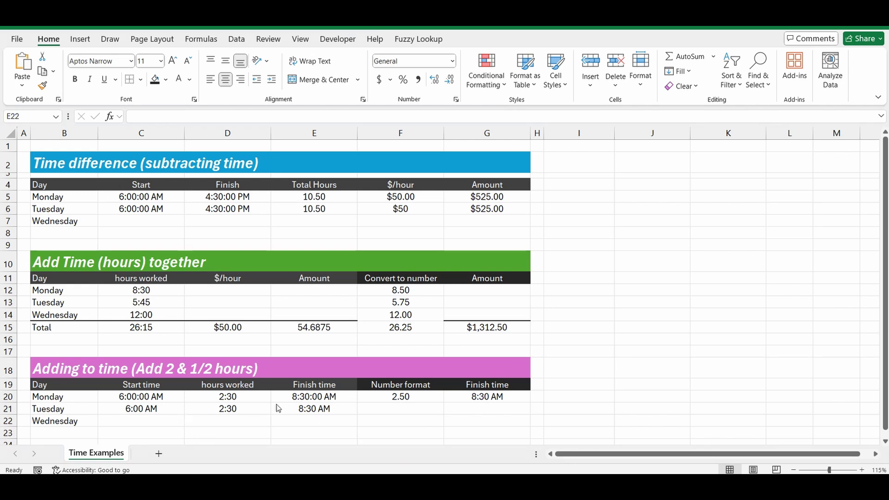
pyautogui.click(394, 407)
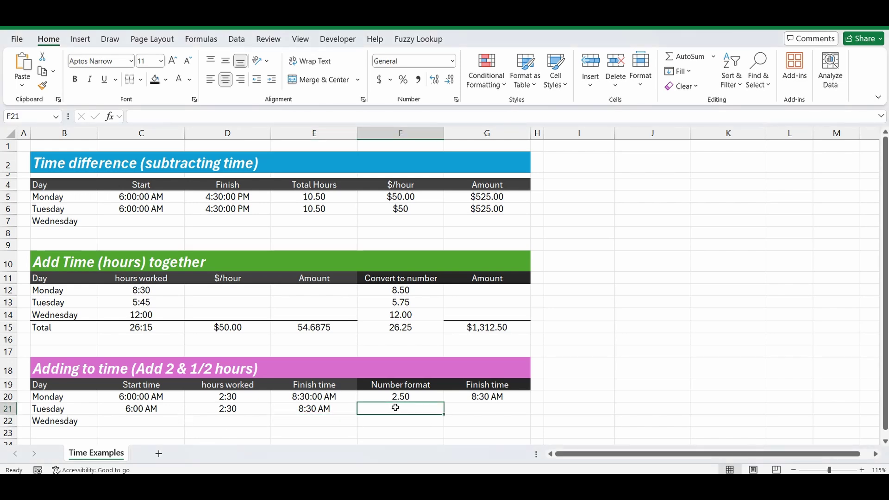
# Step: Put 2.5 in F21 and enter =C21+F21 in G21, which shows 6:00 PM
pyautogui.write('2.5')
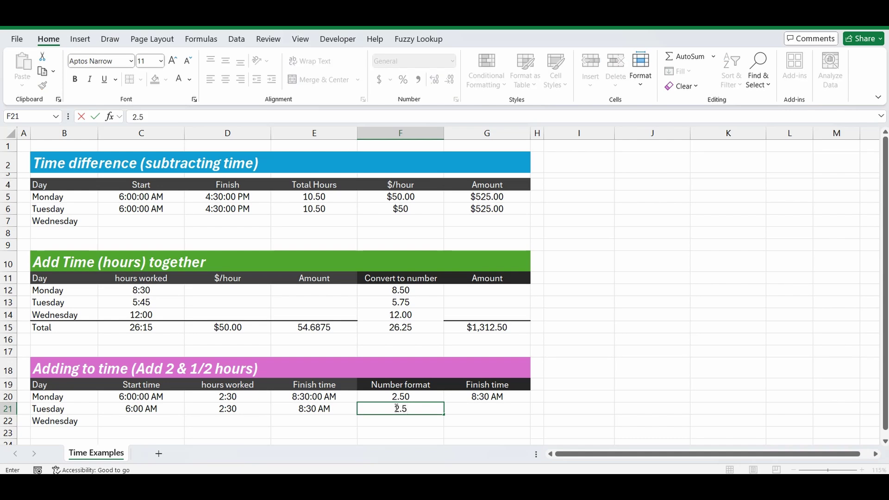
pyautogui.press('Return')
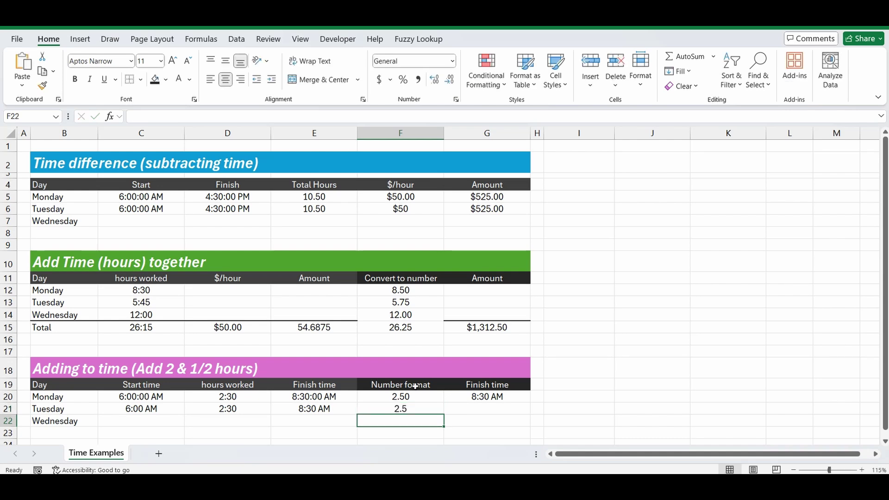
pyautogui.click(474, 408)
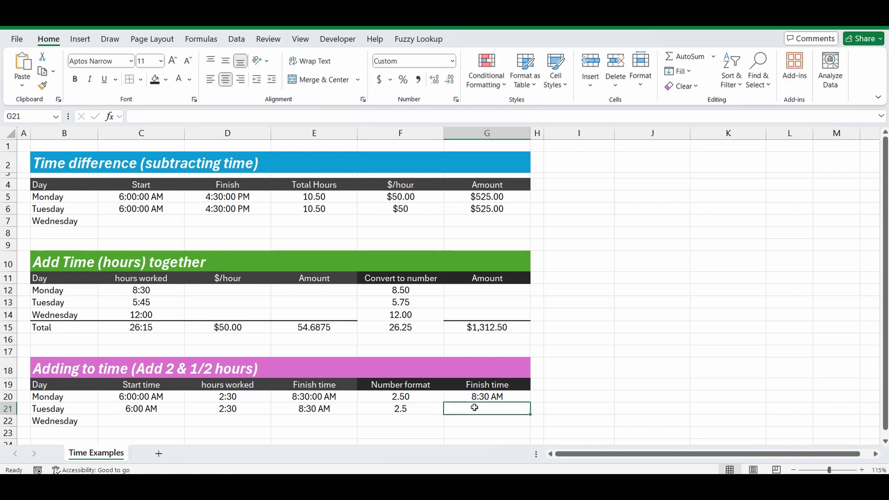
pyautogui.write('=')
pyautogui.click(153, 409)
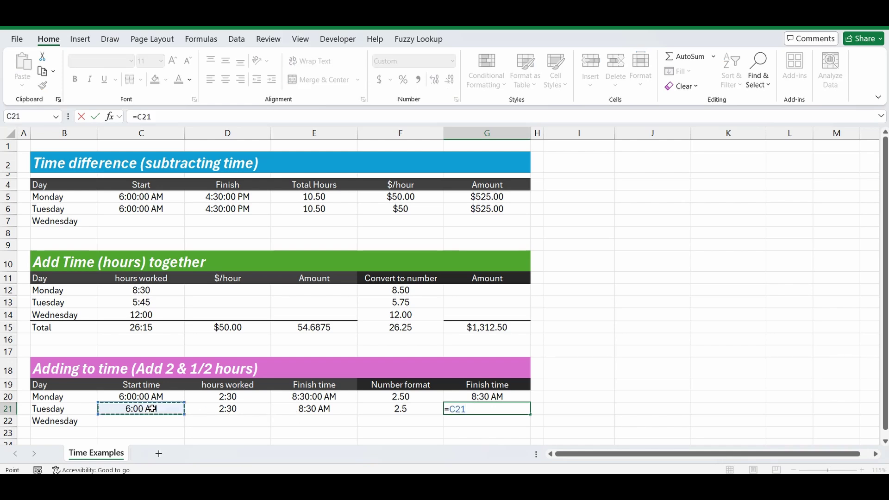
pyautogui.write('+')
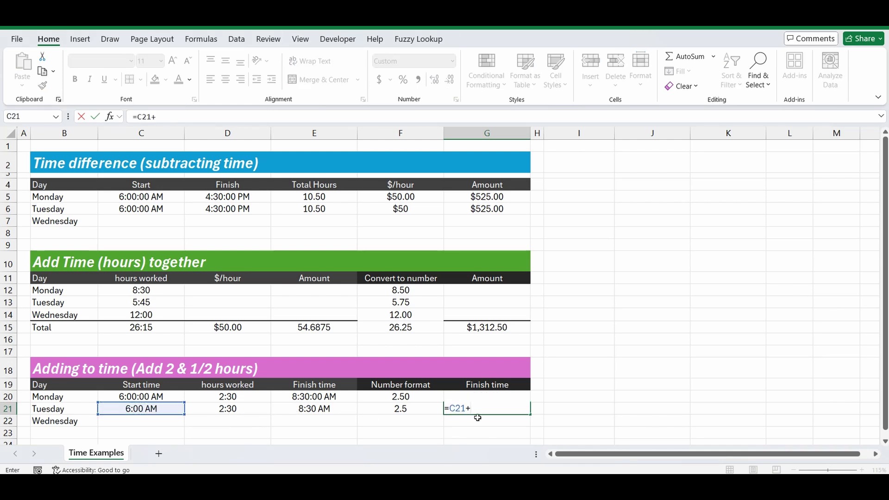
pyautogui.click(401, 410)
pyautogui.press('Return')
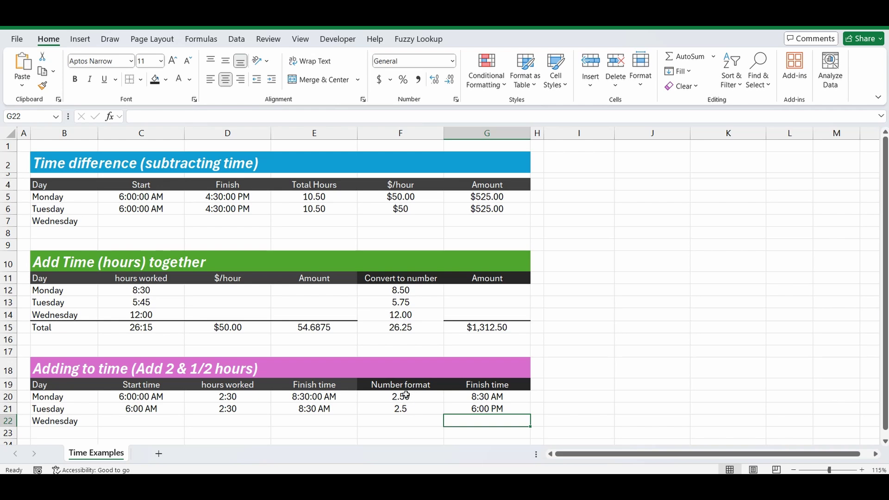
pyautogui.click(394, 423)
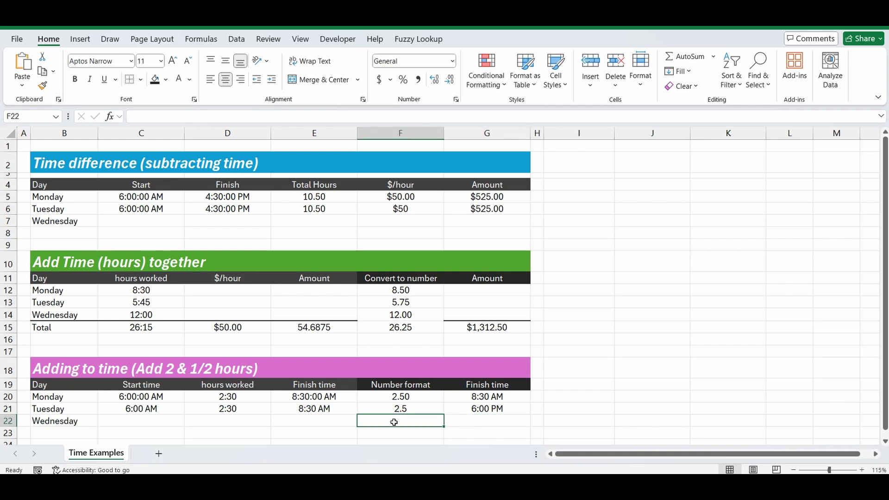
# Step: Show 2.5 hours as a fraction of a day in F22 with =F21/24 (0.104166667)
pyautogui.write('=')
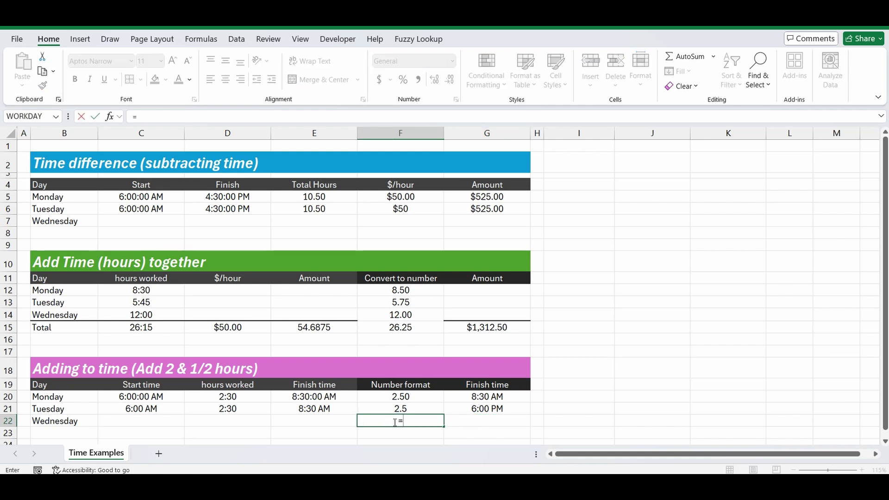
pyautogui.click(405, 408)
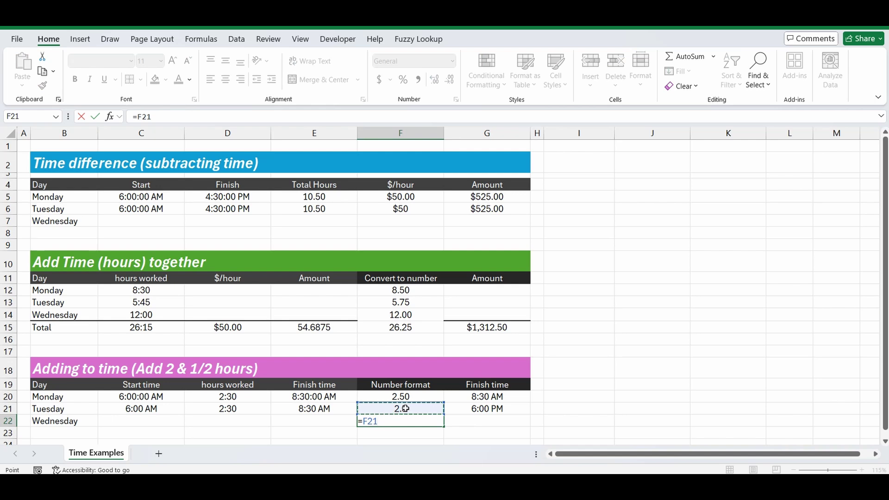
pyautogui.write('/24')
pyautogui.press('Return')
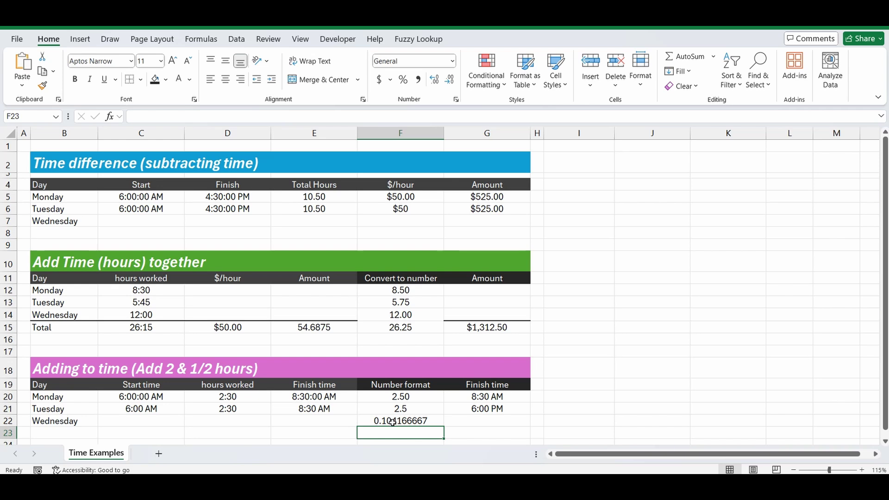
# Step: Rewrite G21 as =C21+(F21/24) so the second finish time reads 8:30 AM
pyautogui.click(462, 409)
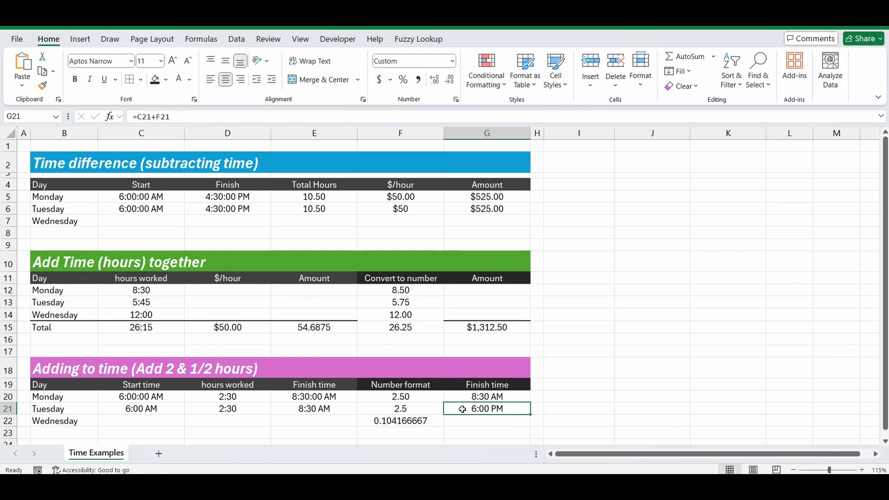
pyautogui.doubleClick(462, 409)
pyautogui.press('Escape')
pyautogui.write('=')
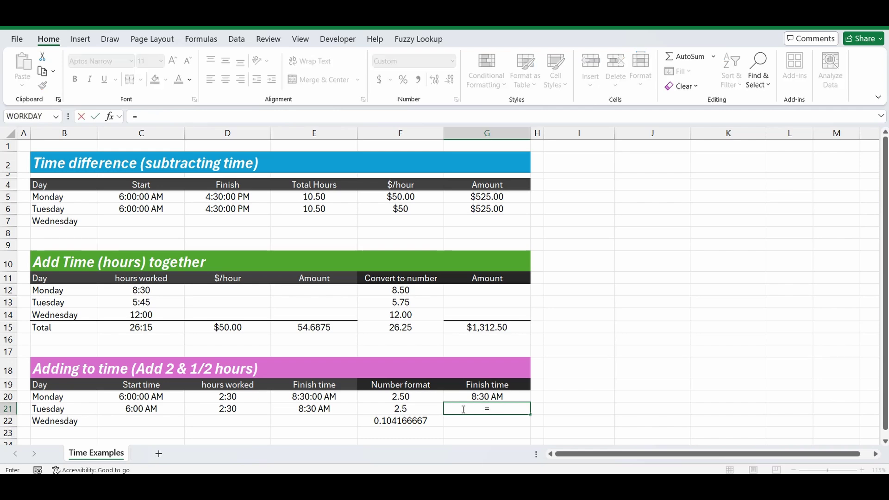
pyautogui.click(156, 409)
pyautogui.write('+(')
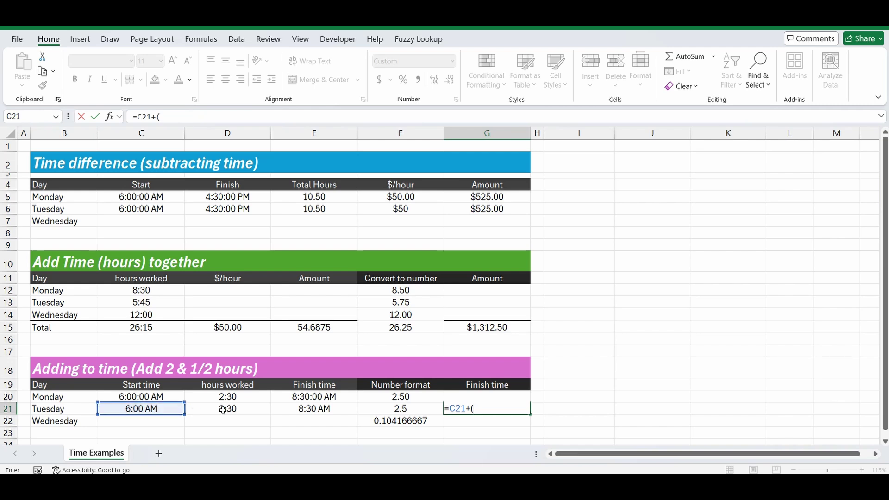
pyautogui.click(396, 409)
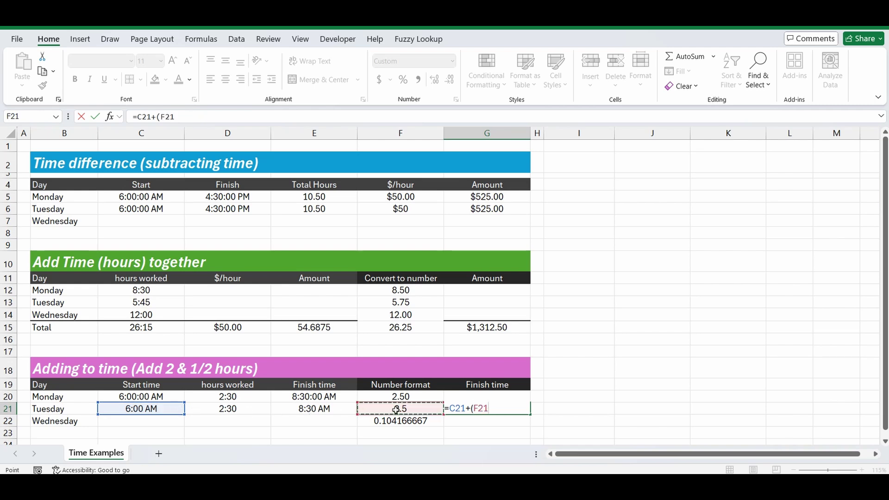
pyautogui.write('/2')
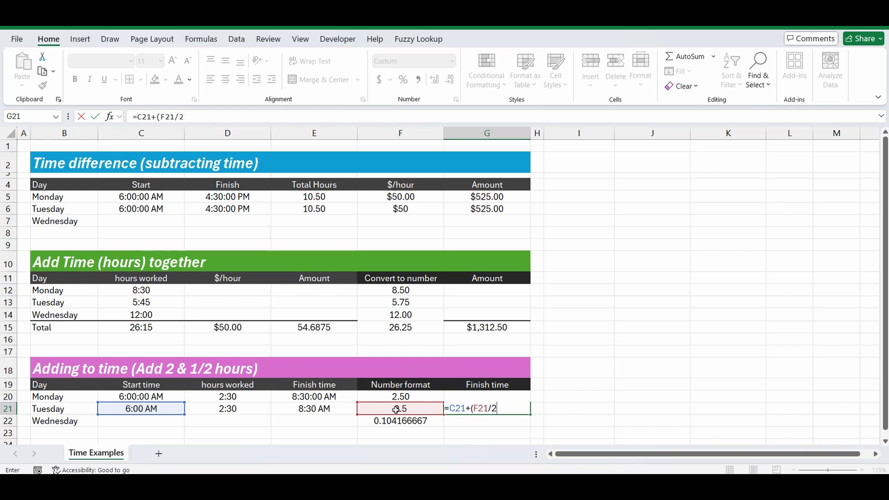
pyautogui.write('4)')
pyautogui.press('Return')
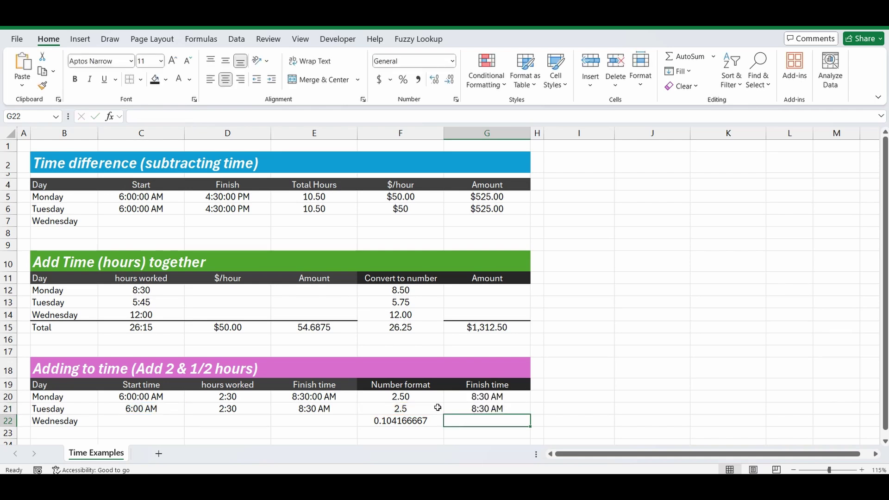
# Step: Change F21 to 4.5 hours, updating G21 to 10:30 AM and F22 to 0.1875
pyautogui.click(403, 409)
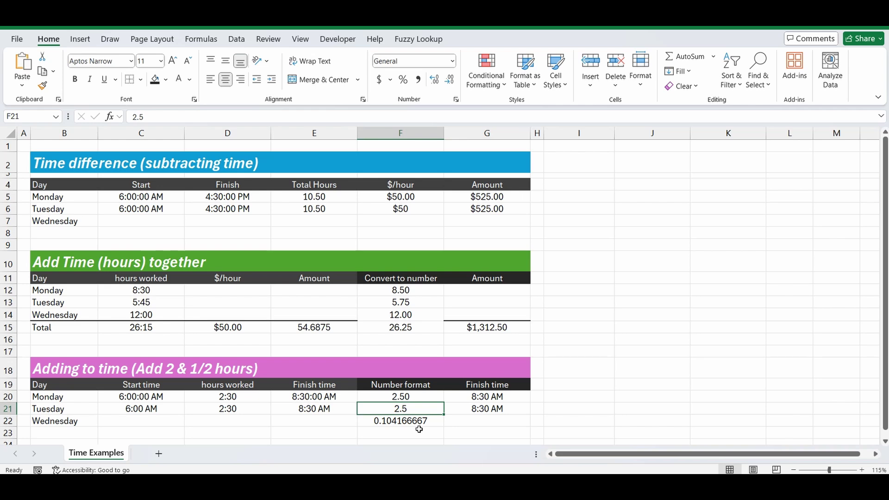
pyautogui.write('4.5')
pyautogui.press('Return')
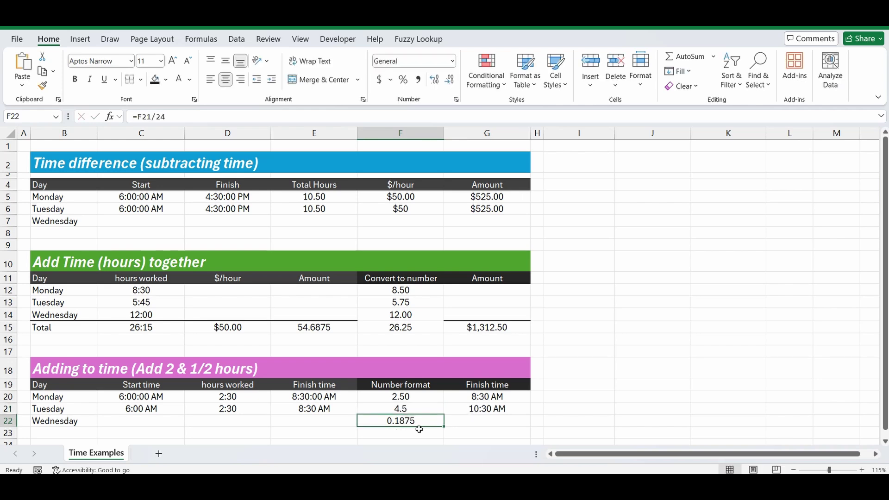